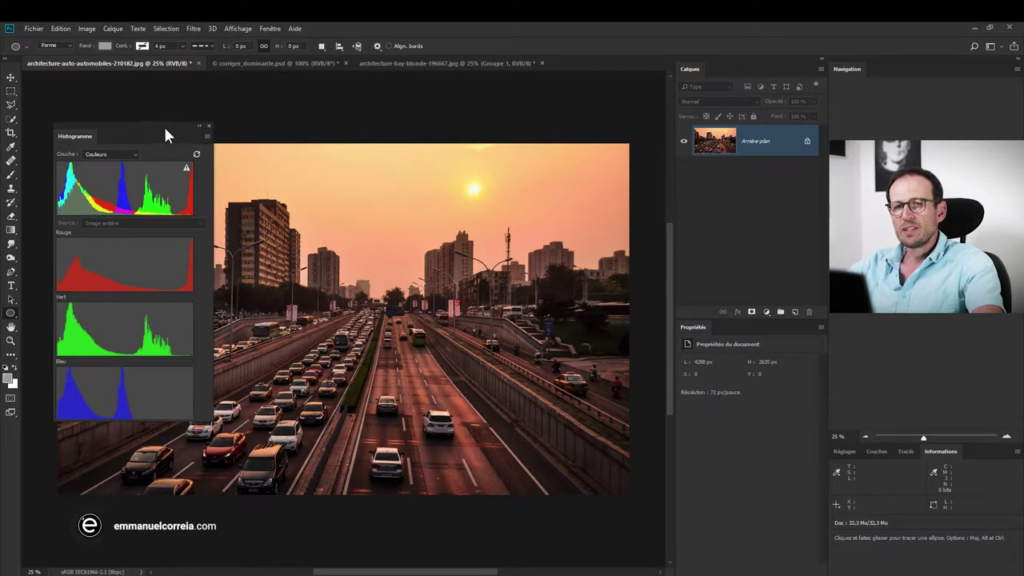
Step: Nudge the floating Histogramme panel slightly up and left over the photo's left edge
drag(165, 135, 154, 115)
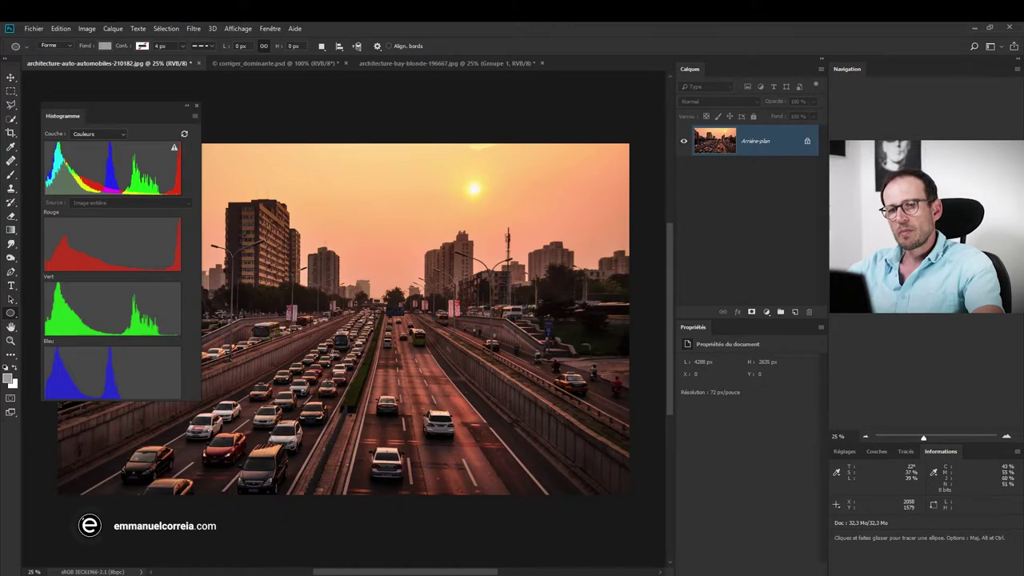
Step: Add a Niveaux (Levels) adjustment layer with its midtone value set to 1.53
click(190, 107)
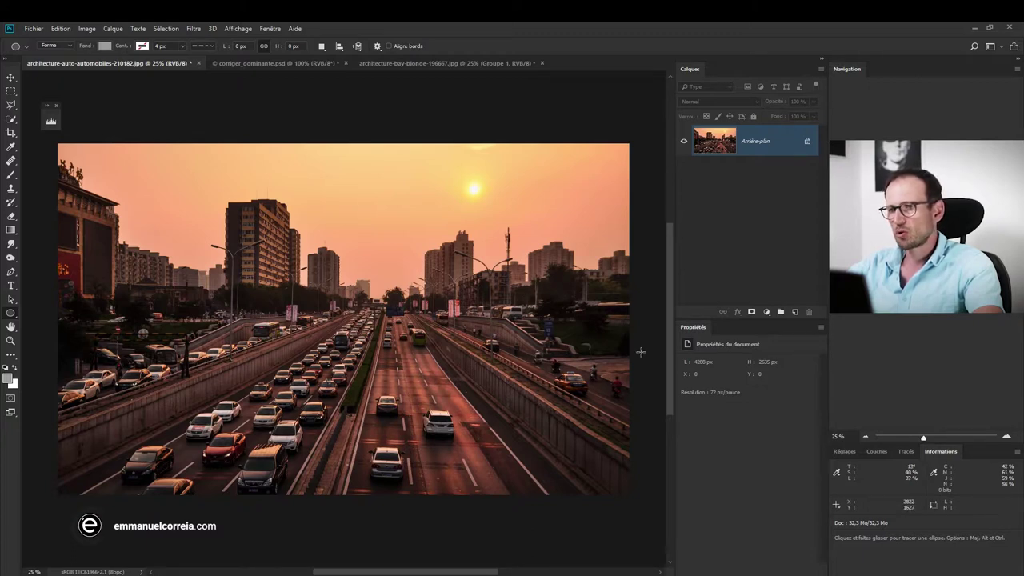
click(768, 313)
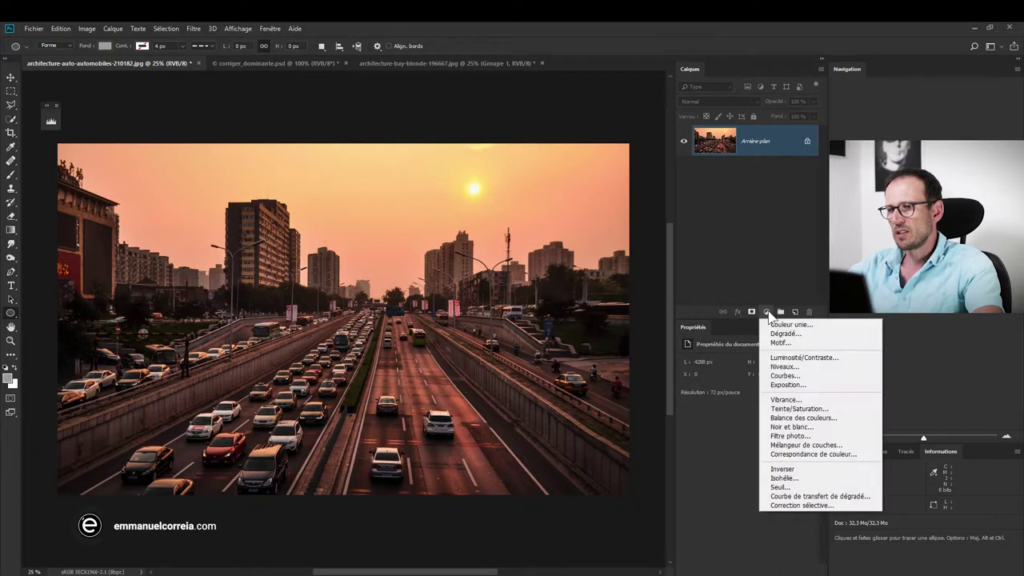
click(785, 367)
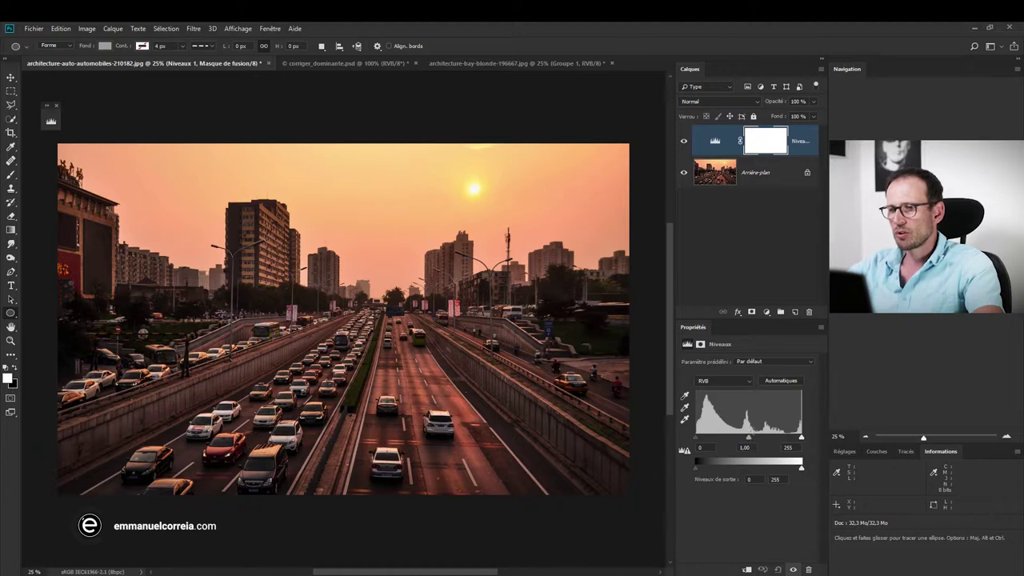
drag(749, 443, 735, 443)
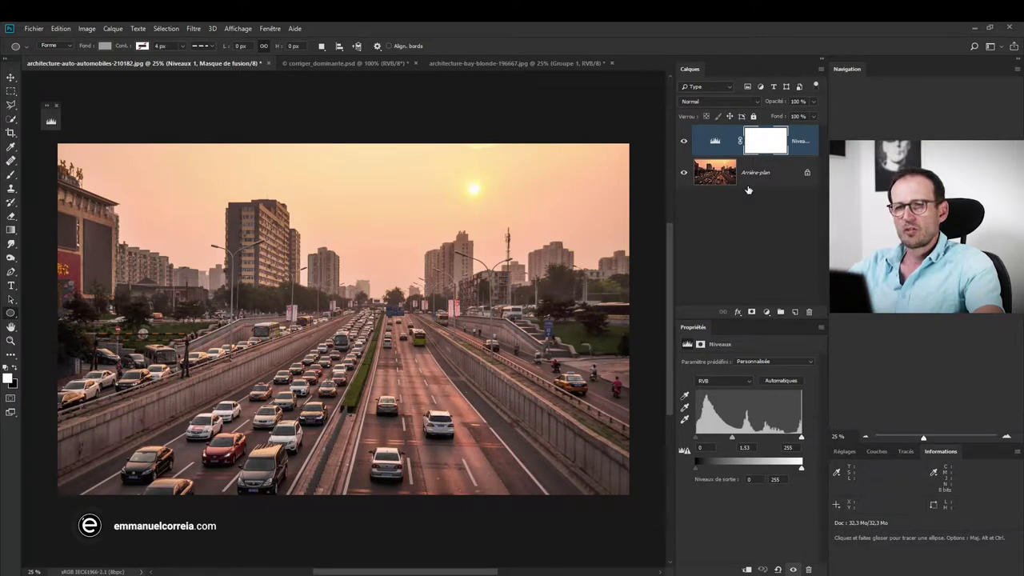
Step: Add a Photo Filter adjustment layer using Warming Filter (85) at 25% density
click(767, 312)
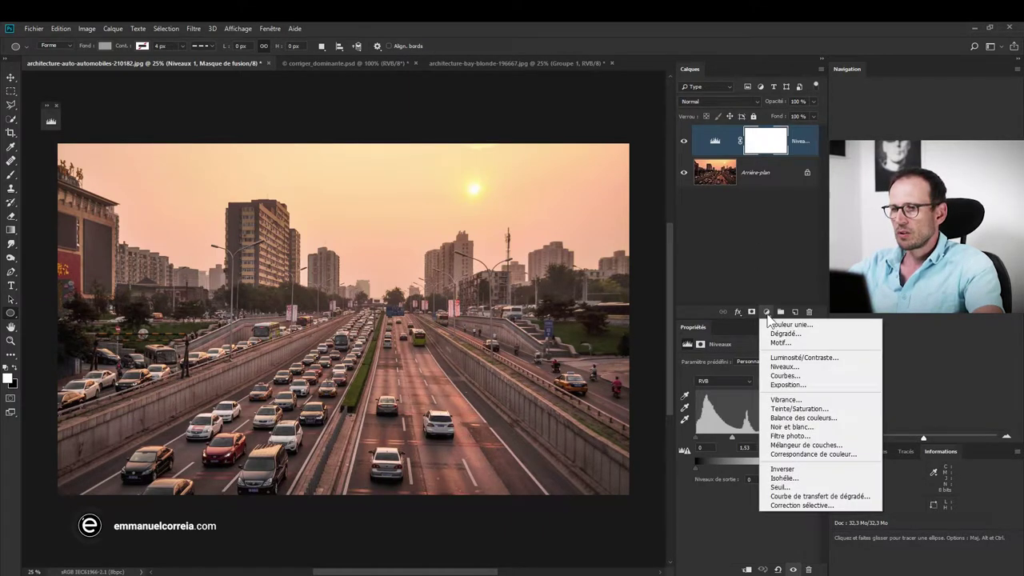
click(787, 437)
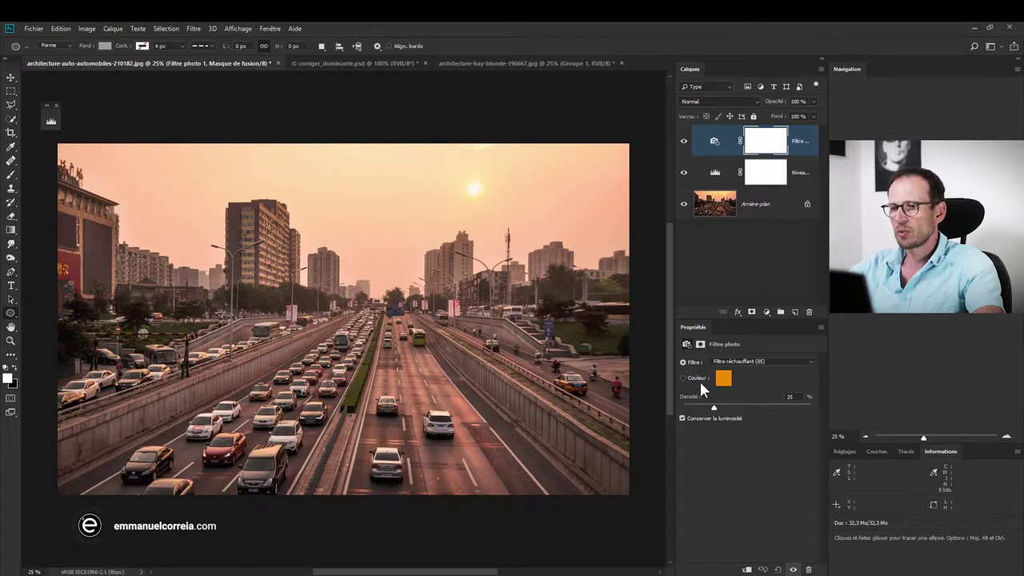
click(773, 365)
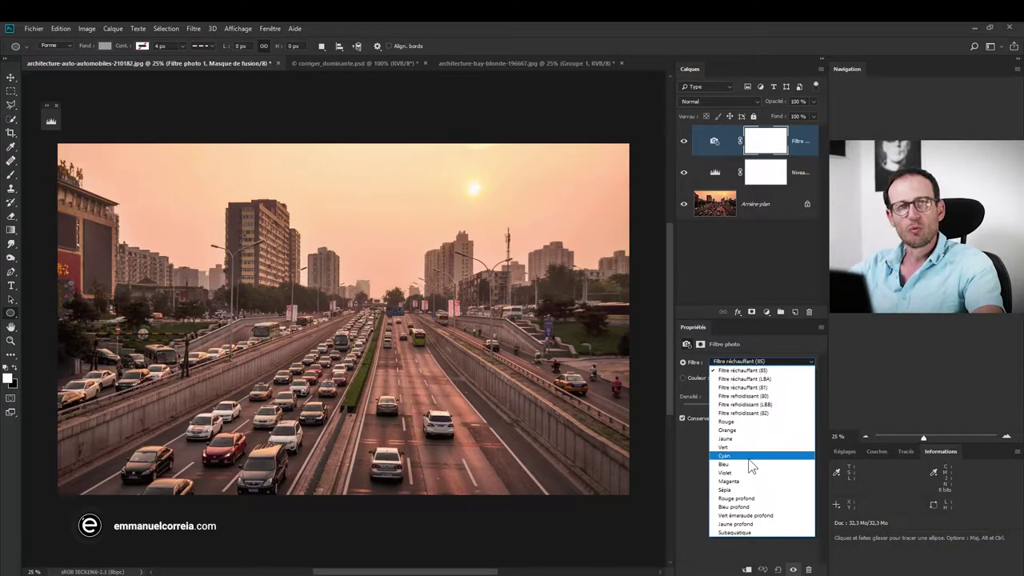
click(762, 344)
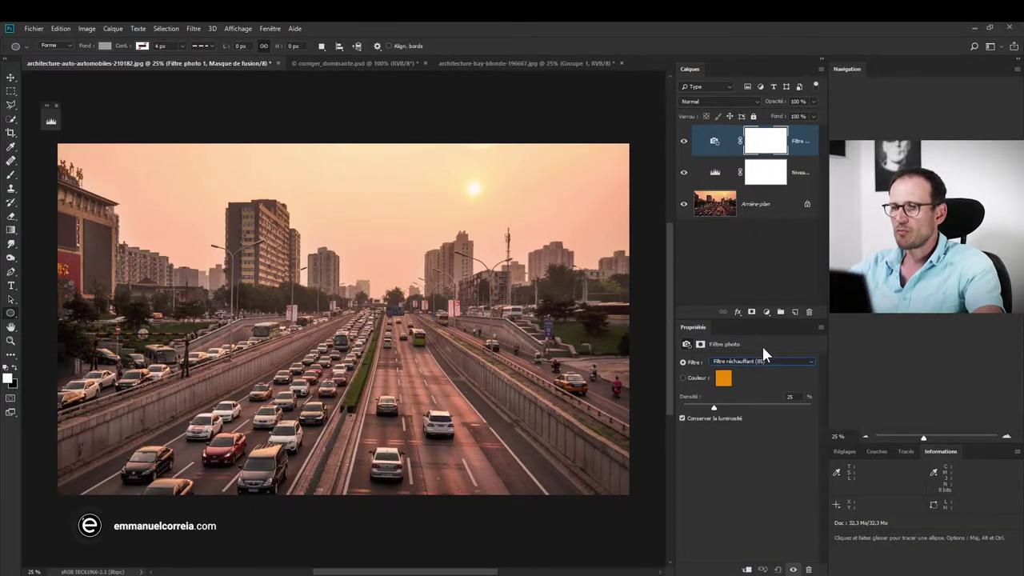
Step: Try a custom orange filter colour, then return to the preset filter list
click(682, 378)
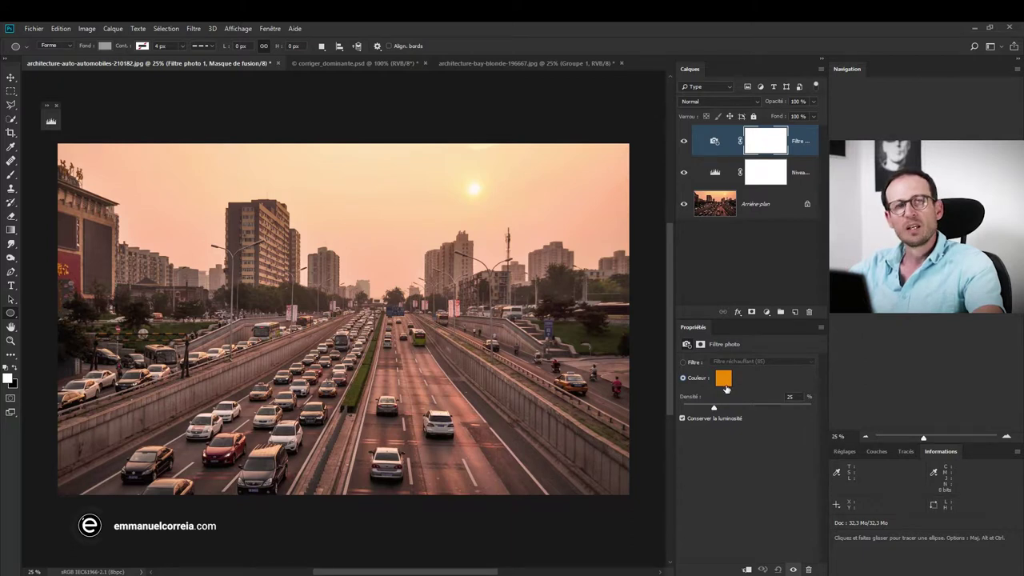
click(724, 380)
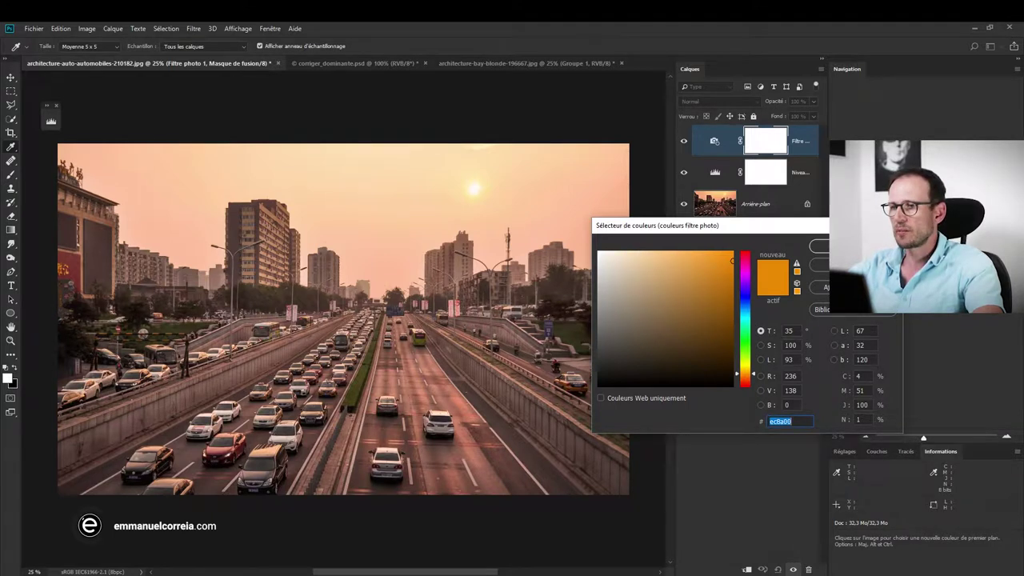
click(820, 245)
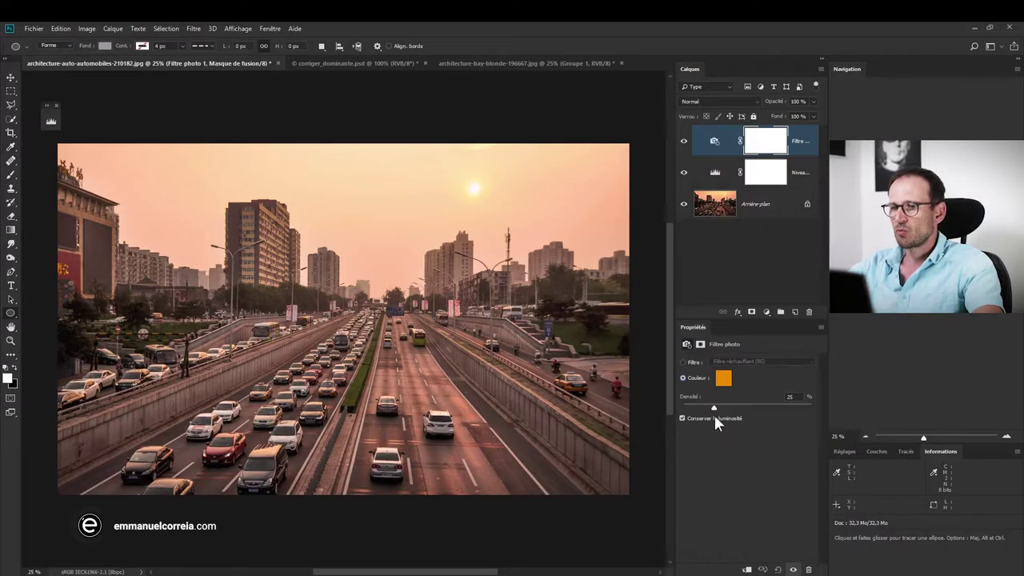
click(685, 362)
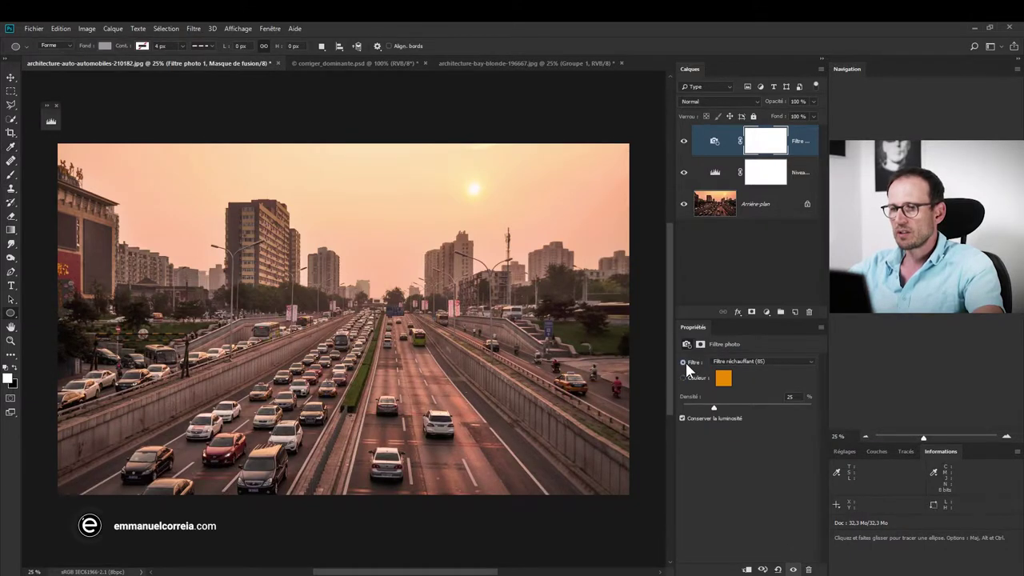
click(757, 362)
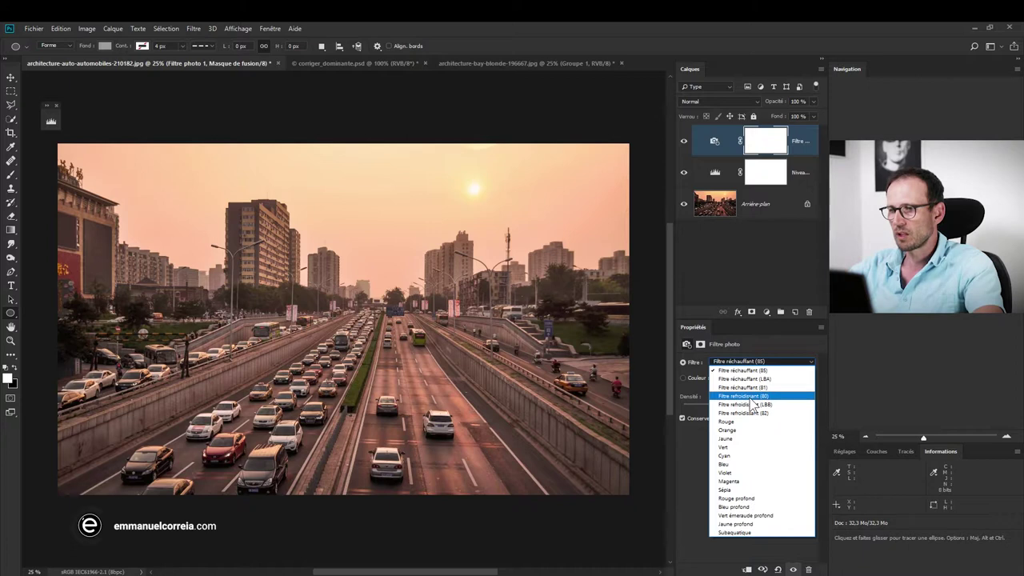
Step: Switch the Photo Filter to Cooling Filter (80), toggling its visibility to compare
click(751, 397)
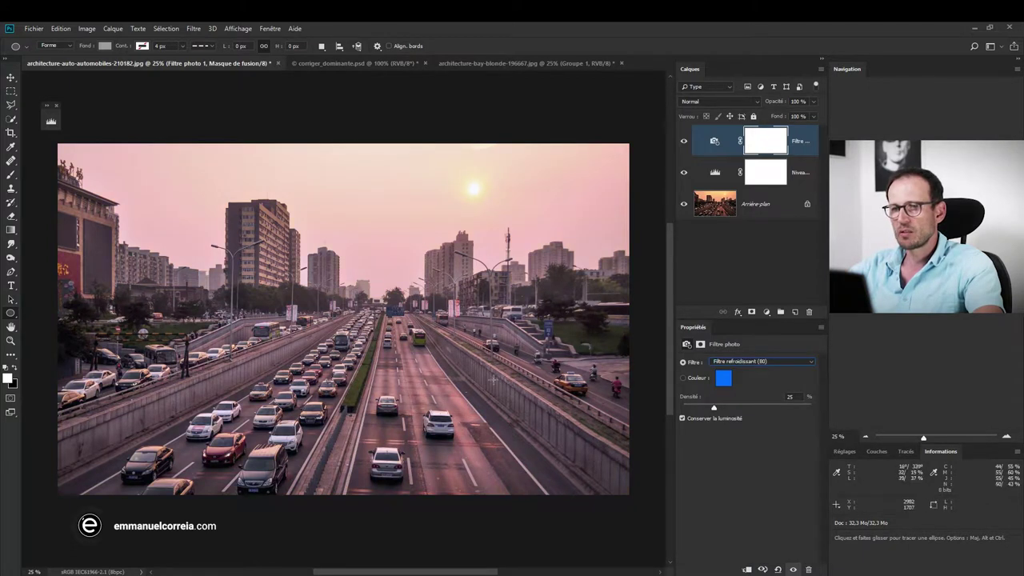
click(684, 141)
click(684, 140)
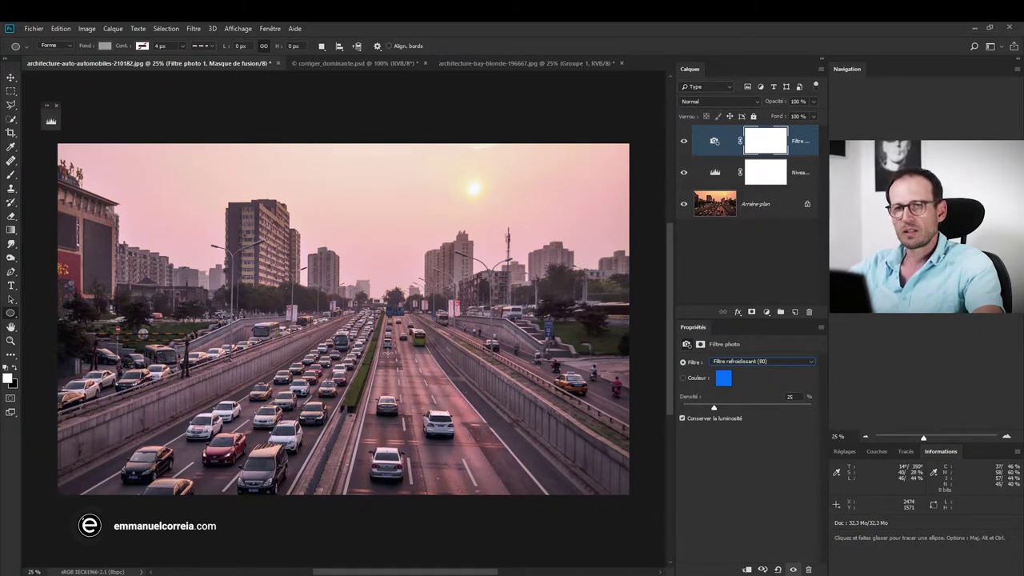
Step: Show the RGB histogram, raise filter density to 74%, and hide the filter layer
click(51, 124)
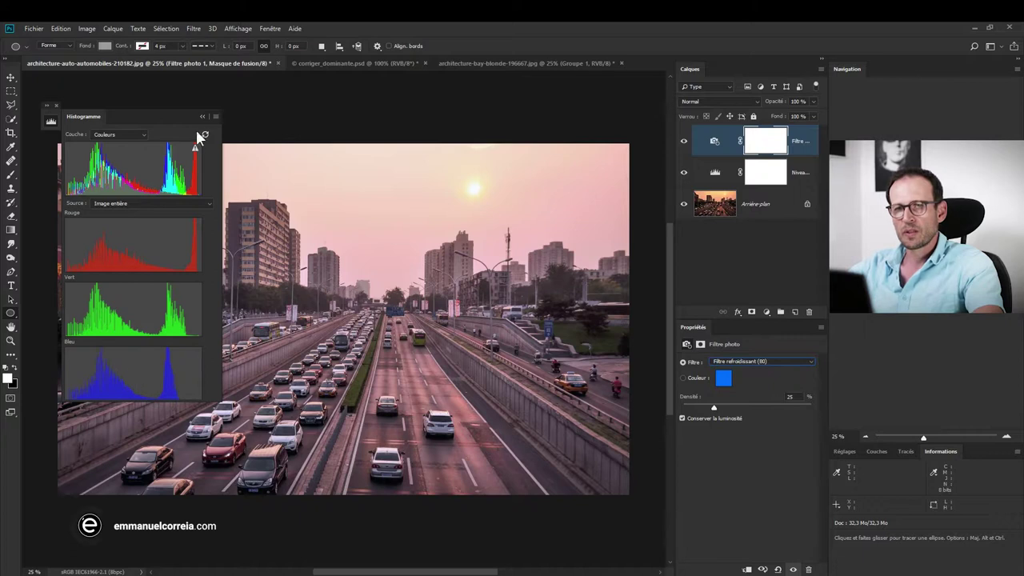
click(120, 135)
click(108, 144)
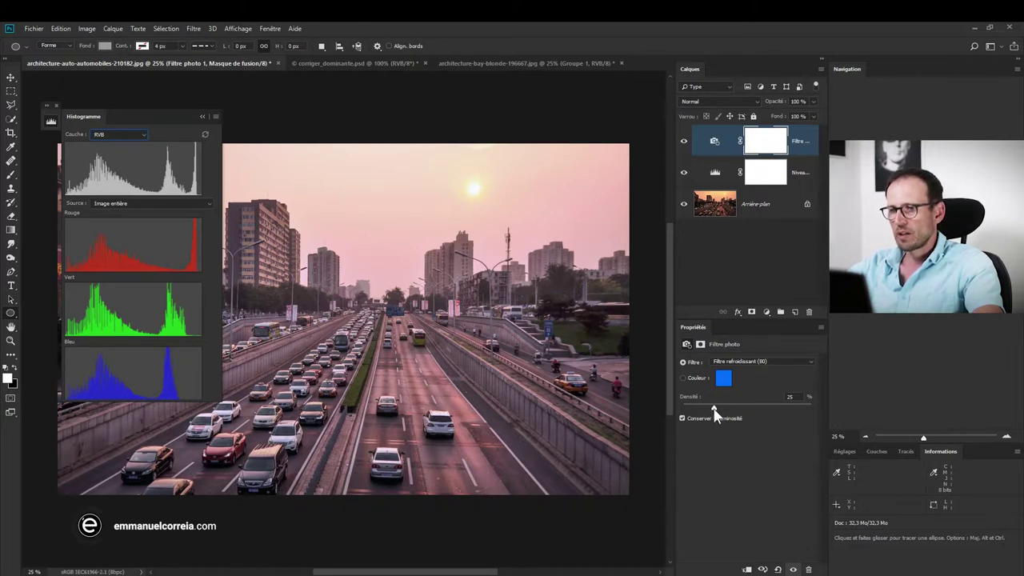
mouse_move(718, 410)
mouse_down()
mouse_move(773, 410)
mouse_move(705, 398)
mouse_up()
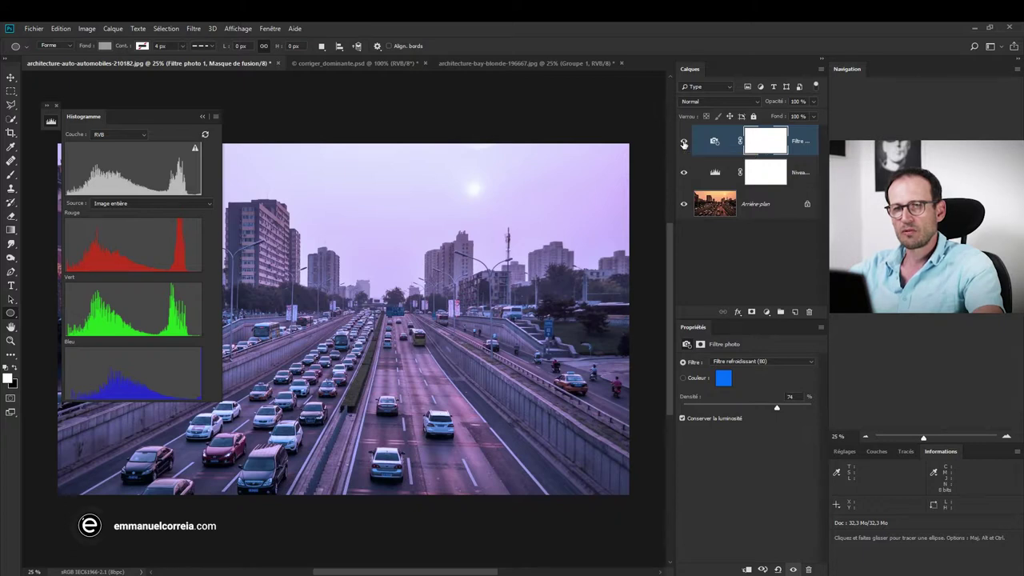
click(684, 141)
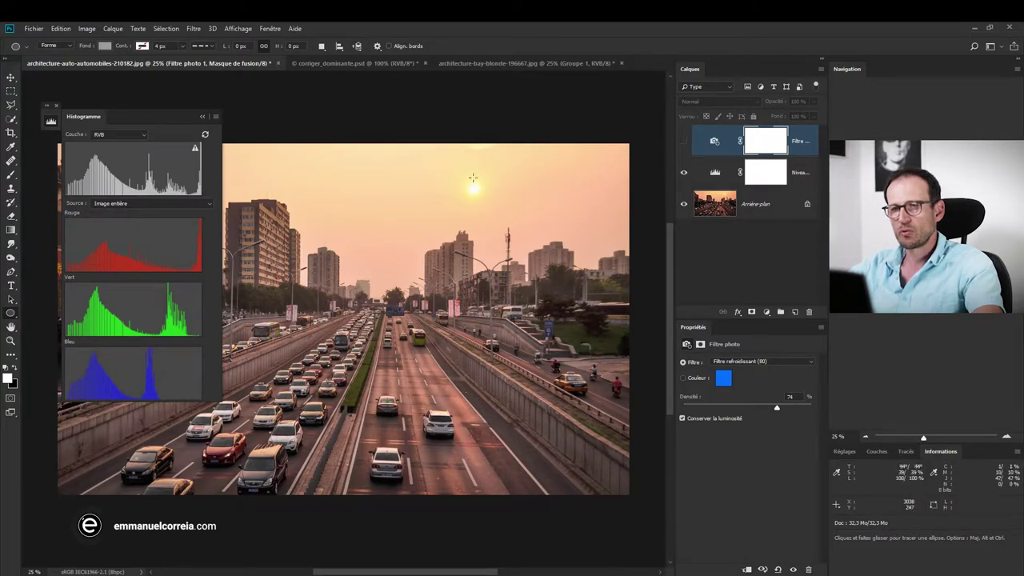
Step: Turn the Photo Filter back on, toggle Preserve Luminosity, and raise density to 96%
click(684, 142)
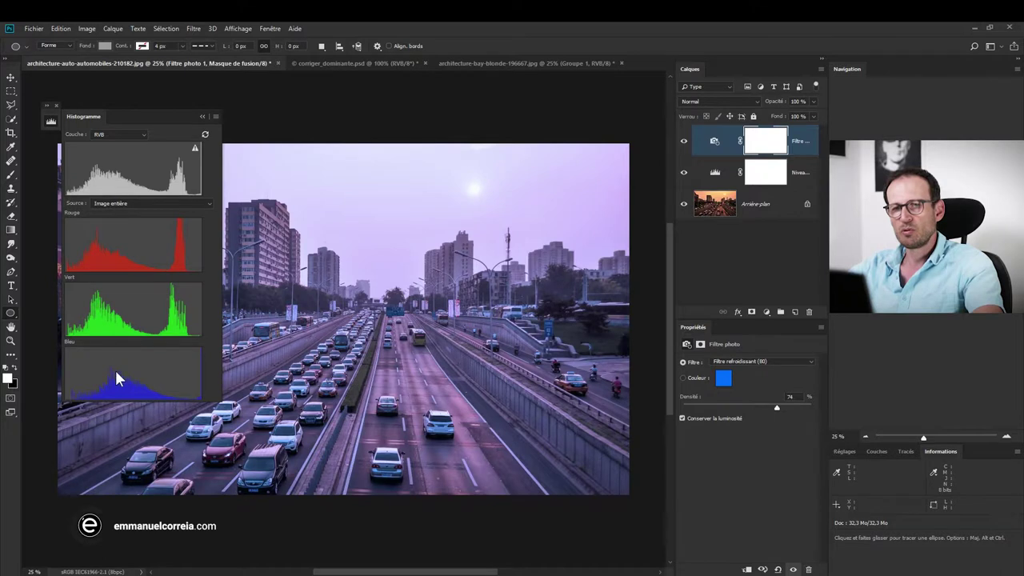
click(682, 418)
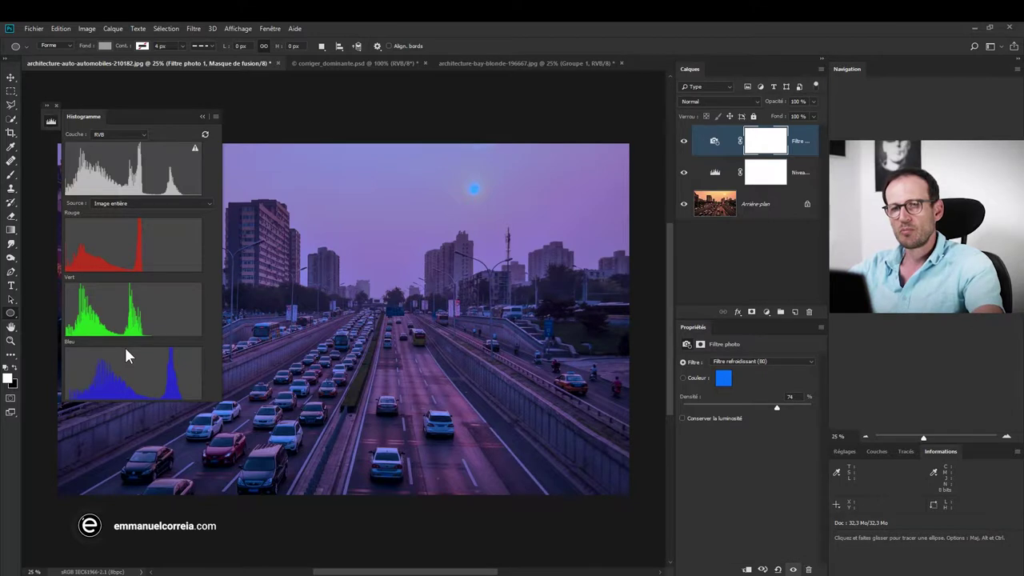
drag(777, 407, 819, 418)
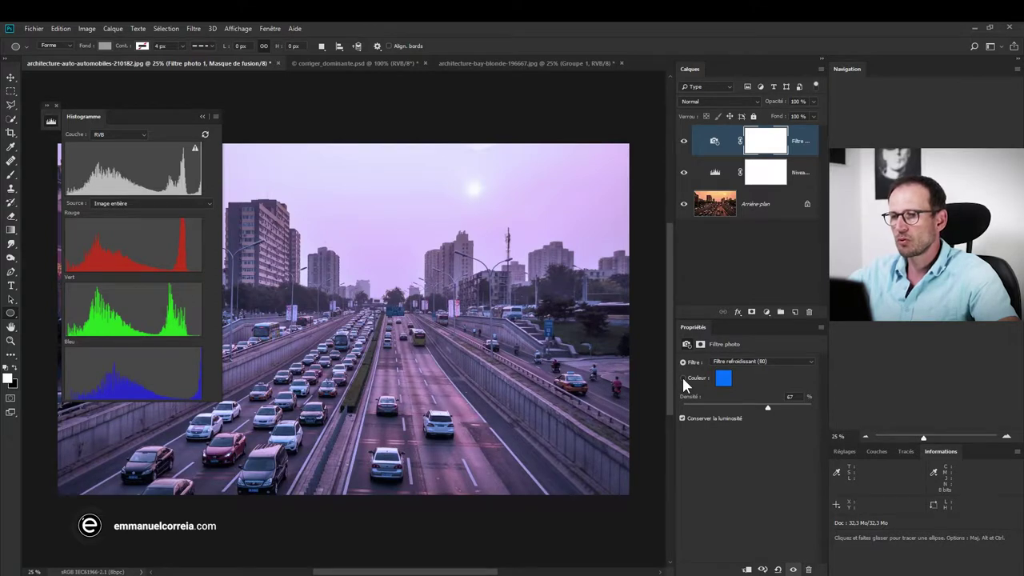
Step: Give the Photo Filter a custom deep blue colour #0000e3 at 83% density
click(725, 380)
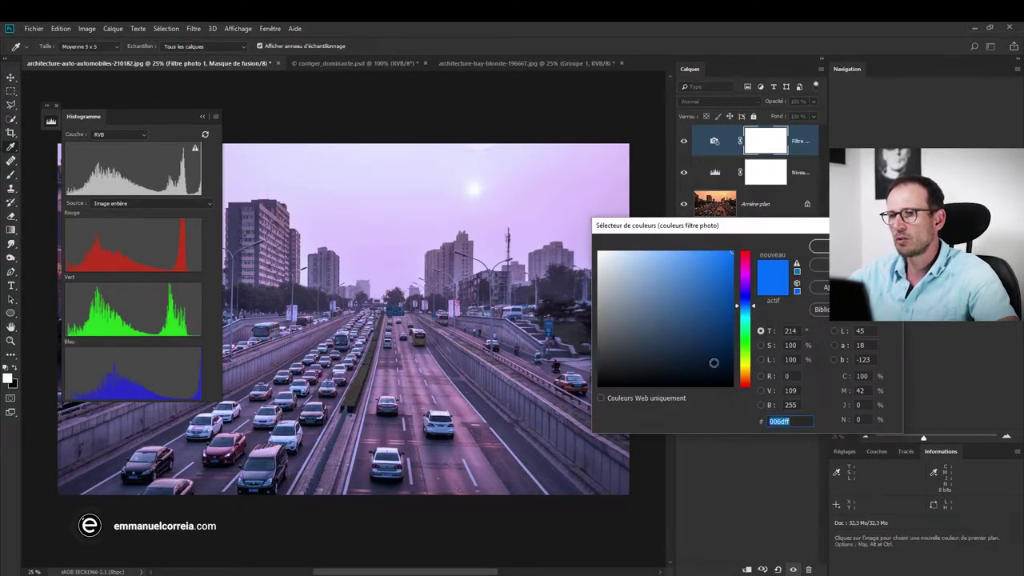
mouse_move(748, 297)
mouse_down()
mouse_move(710, 315)
mouse_move(716, 267)
mouse_move(727, 263)
mouse_move(730, 276)
mouse_move(732, 264)
mouse_up()
click(748, 295)
click(819, 247)
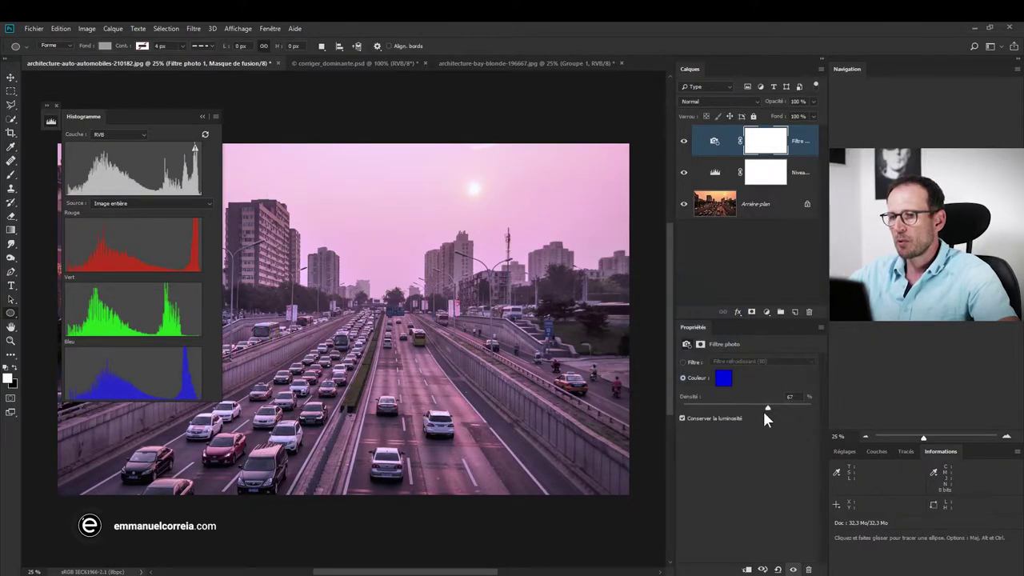
drag(782, 405, 796, 405)
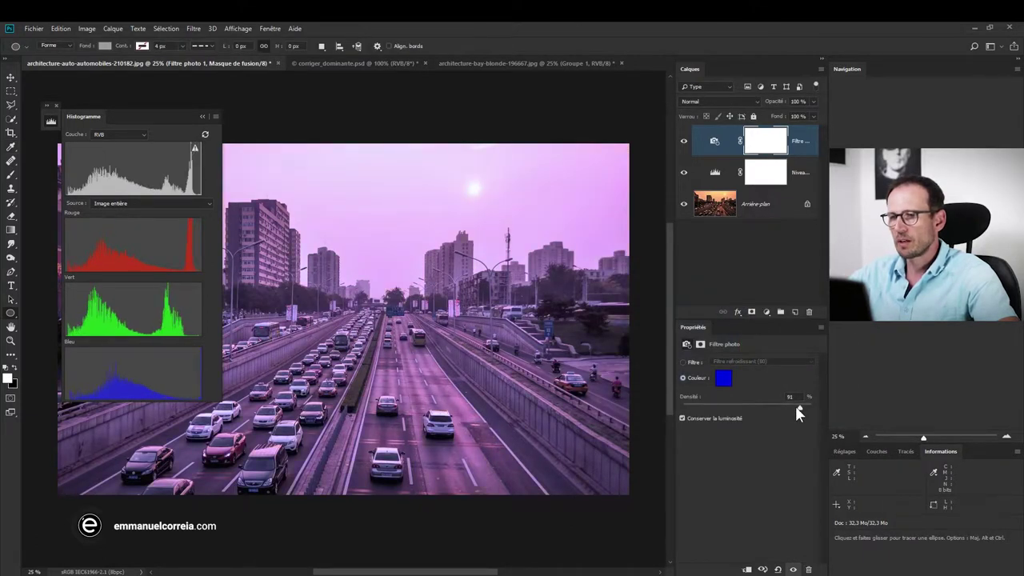
click(202, 116)
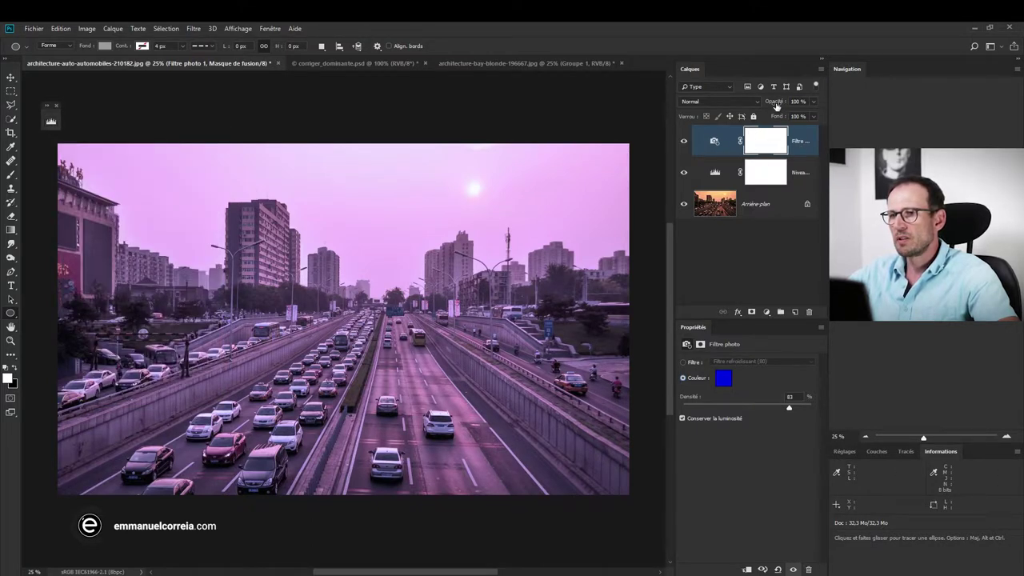
Step: Adjust the filter layer's opacity and draw a gradient on its mask, then undo it
mouse_move(776, 105)
mouse_down()
mouse_move(765, 107)
mouse_move(776, 105)
mouse_up()
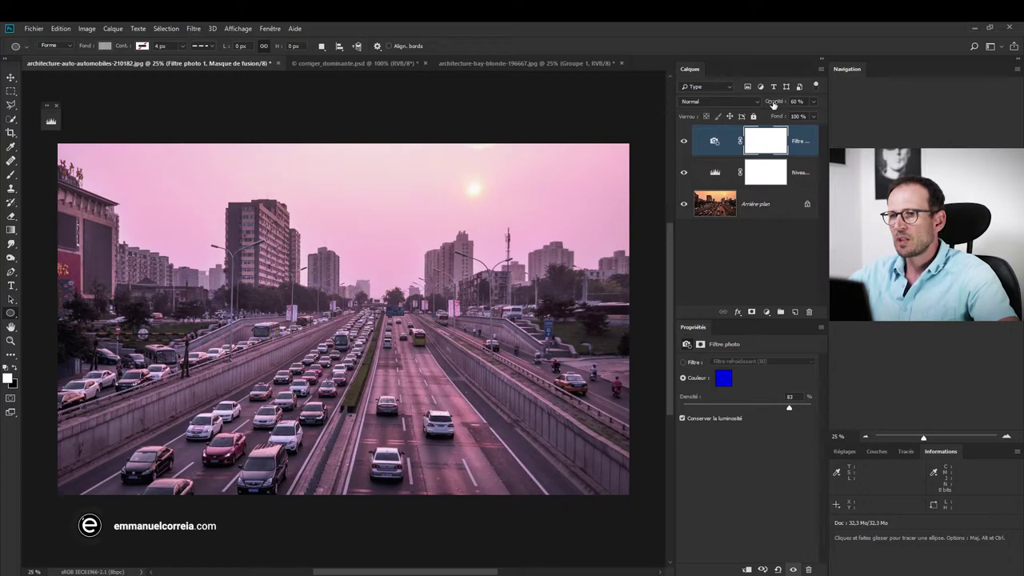
click(764, 143)
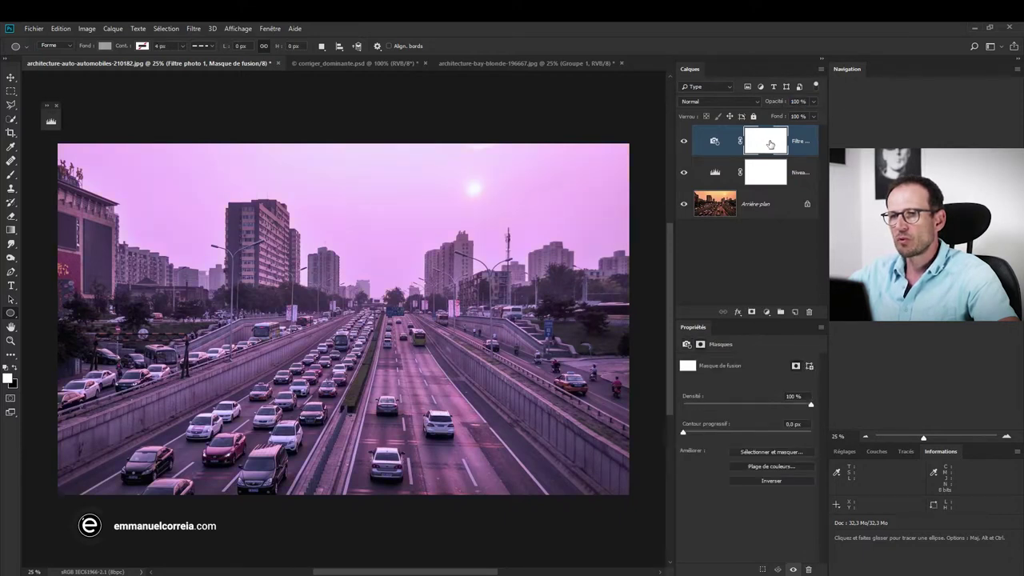
click(11, 229)
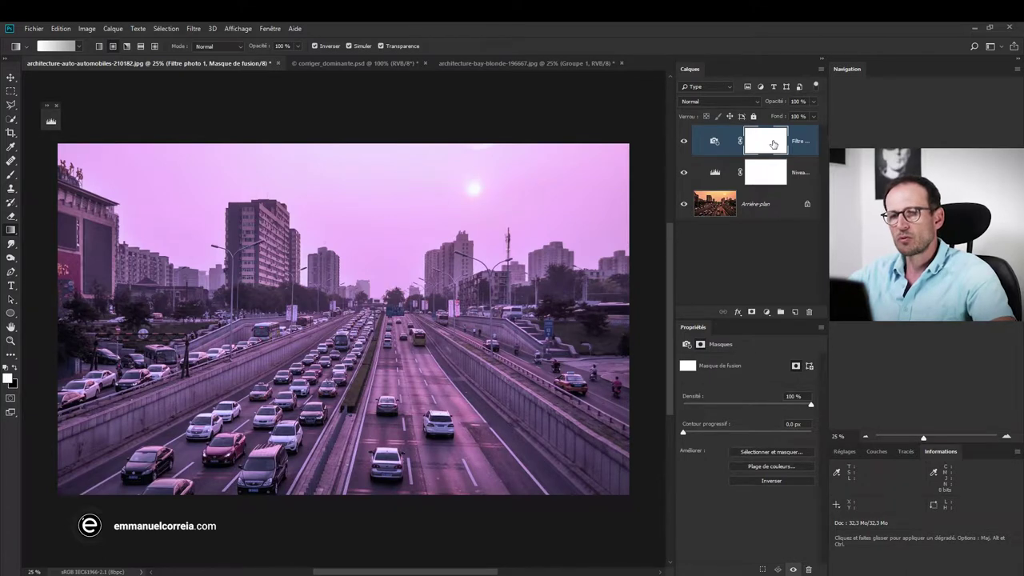
mouse_move(352, 336)
mouse_down()
mouse_move(354, 153)
mouse_move(354, 346)
mouse_up()
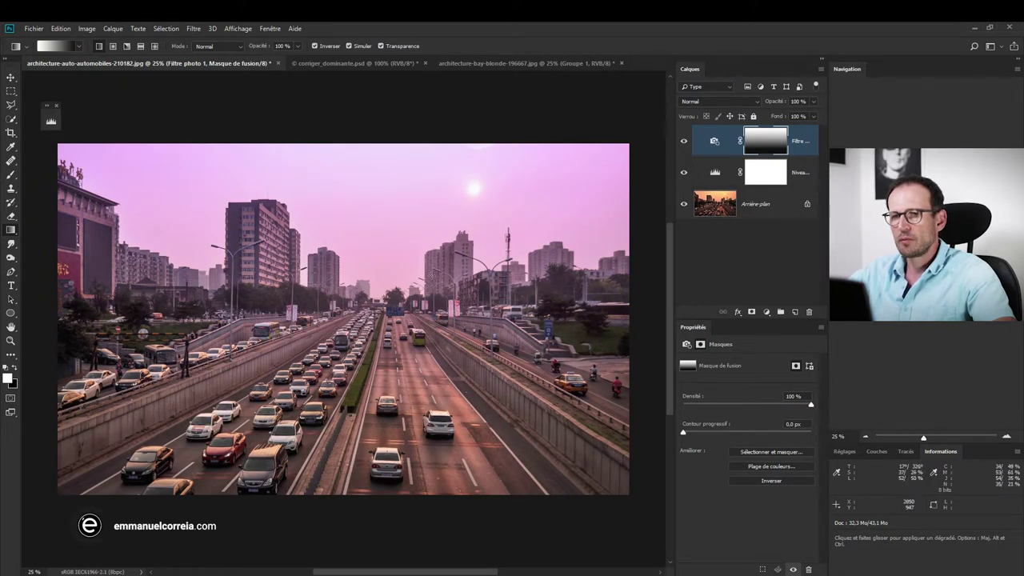
key(ctrl+z)
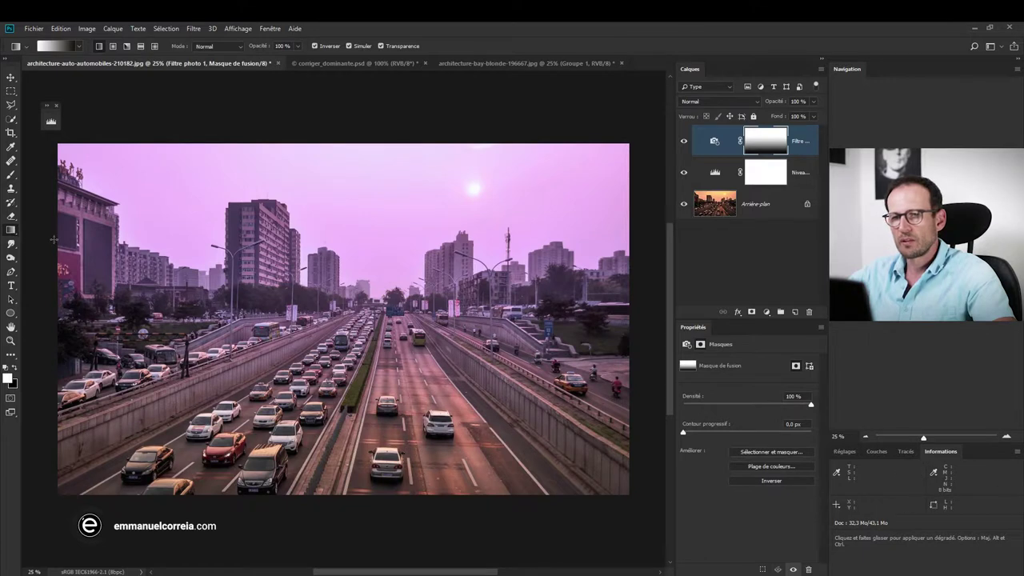
Step: Compare the filter on and off, view its mask alone, then switch to corriger_dominante.psd
click(684, 143)
click(684, 142)
alt+click(772, 150)
alt+click(771, 150)
alt+click(771, 151)
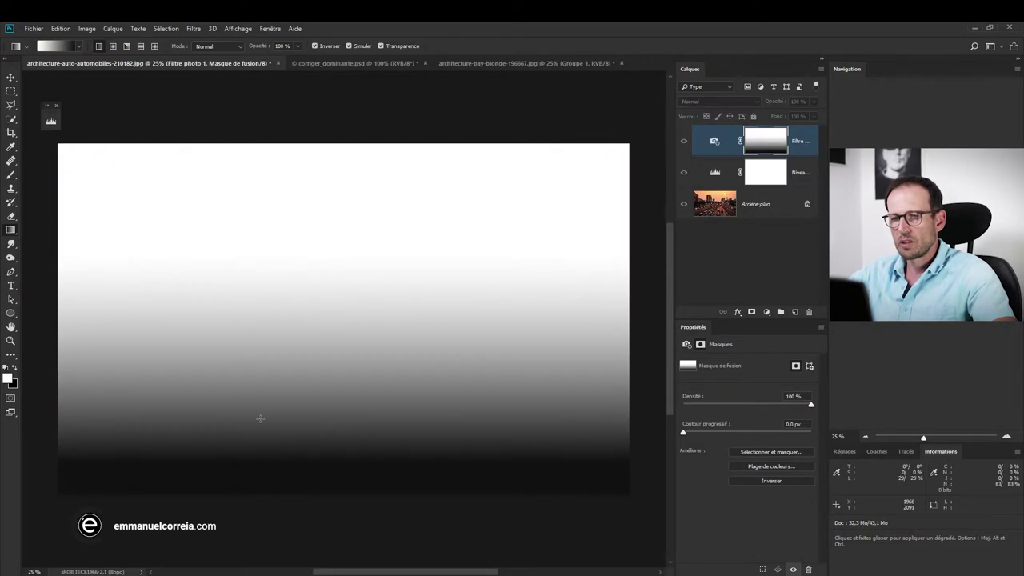
alt+click(760, 149)
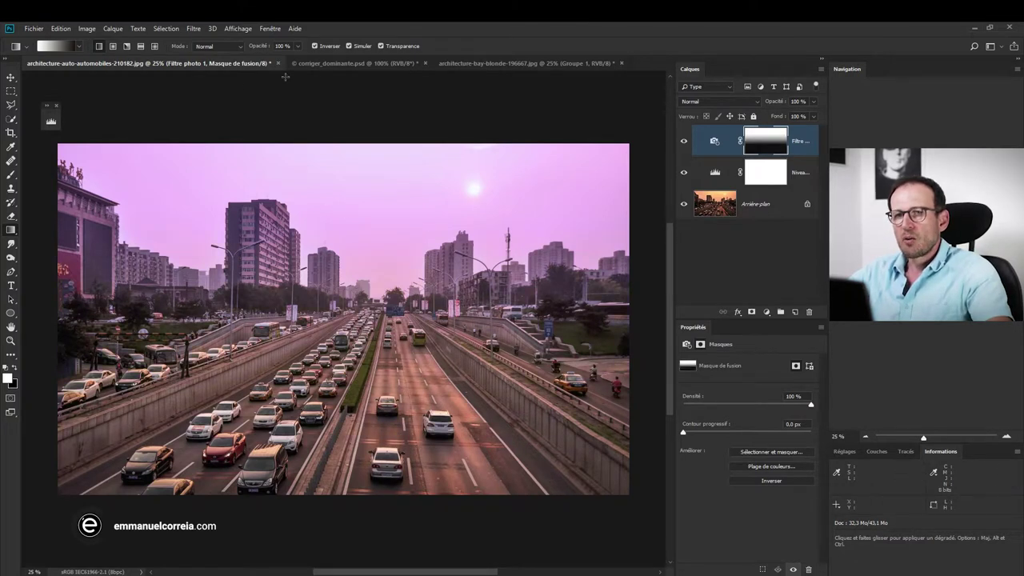
click(309, 64)
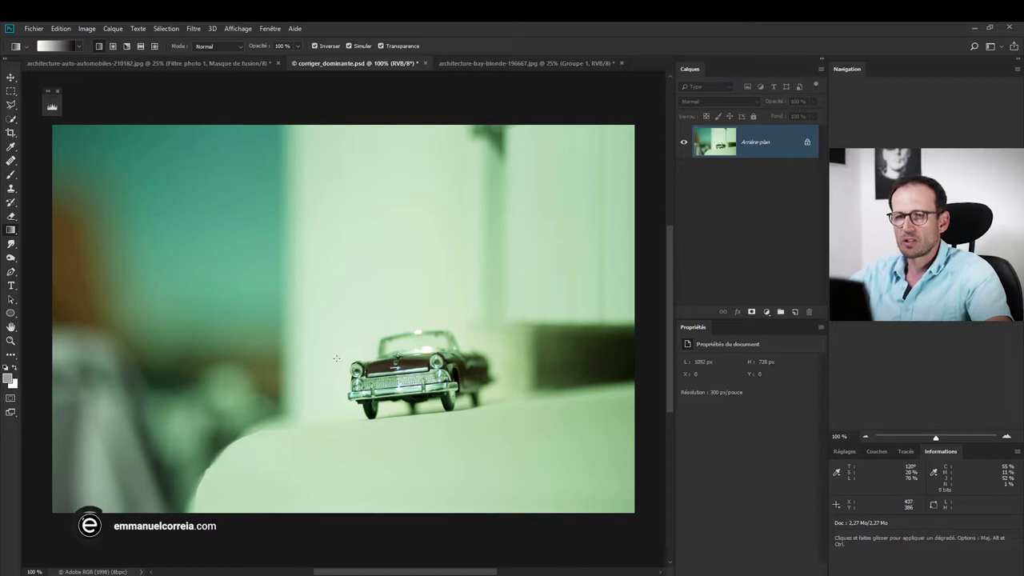
Step: Expand the Histogramme panel showing RGB and red, green, blue histograms for corriger_dominante.psd
click(52, 108)
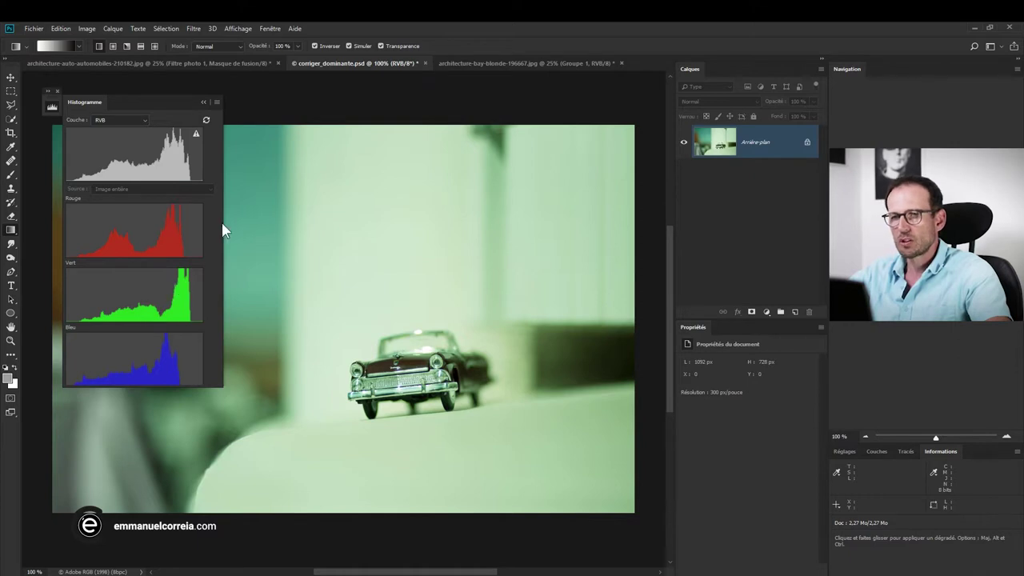
Step: Add a Photo Filter adjustment layer with custom magenta colour ff00ff
click(767, 311)
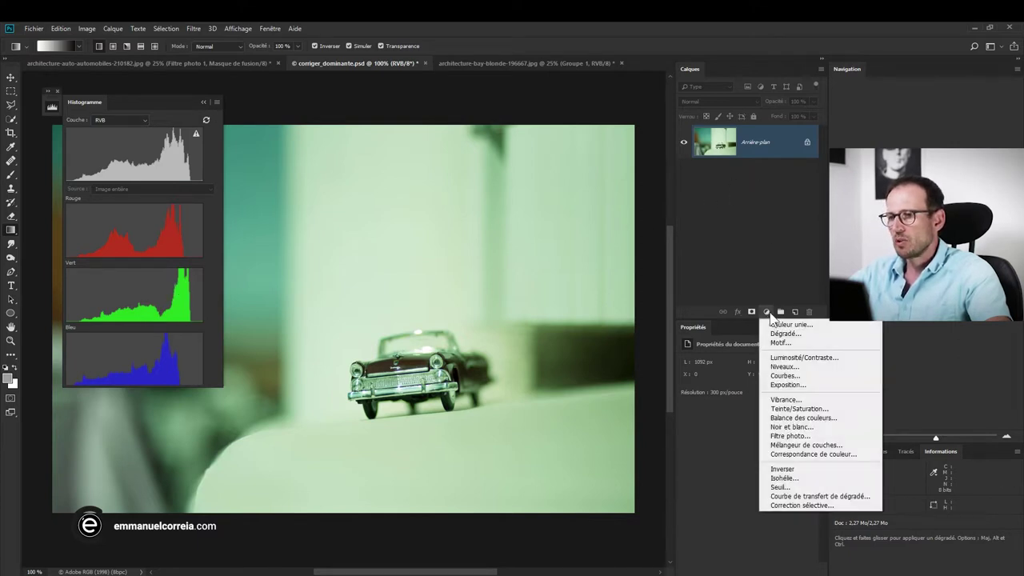
click(780, 436)
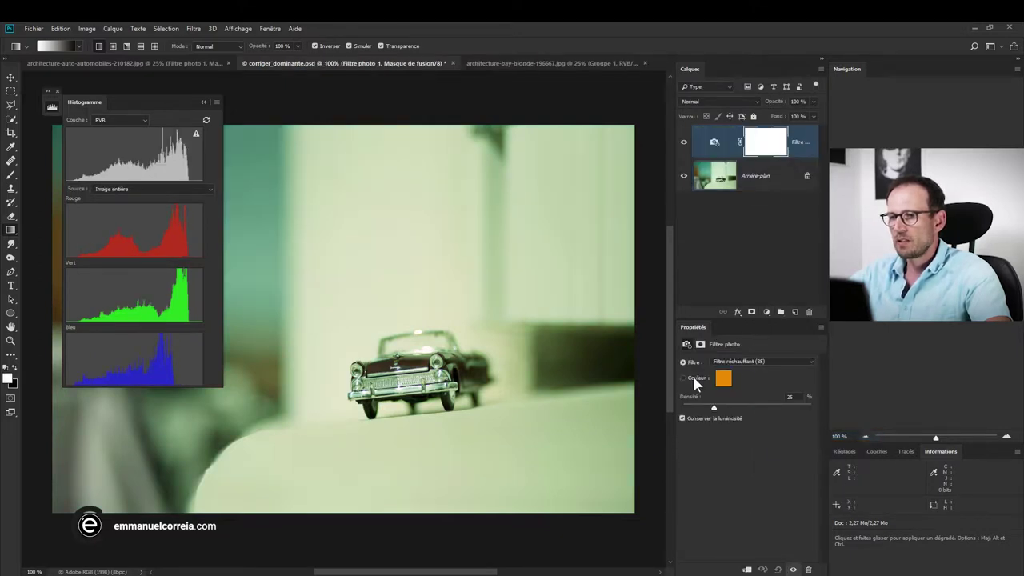
click(723, 379)
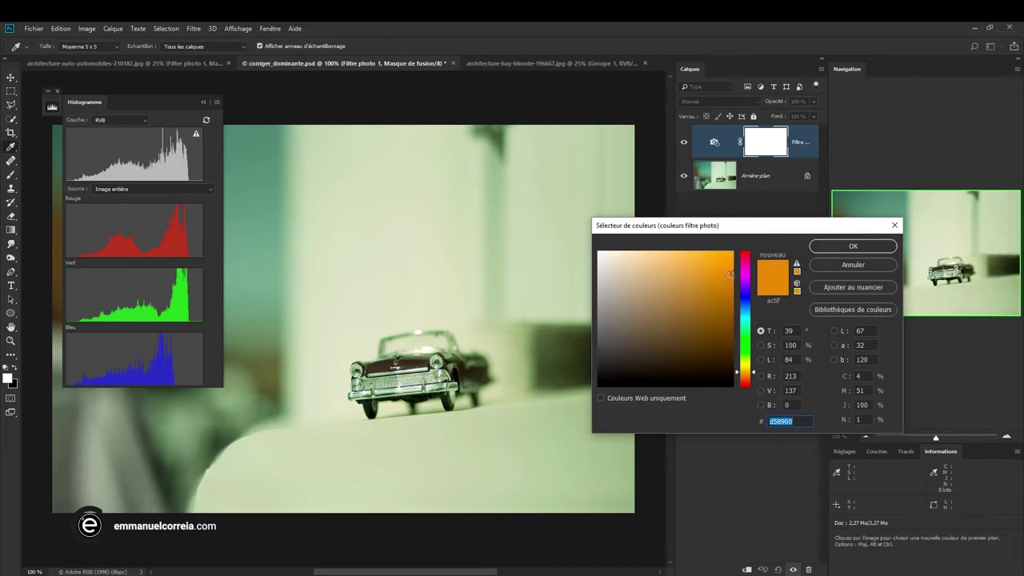
click(745, 272)
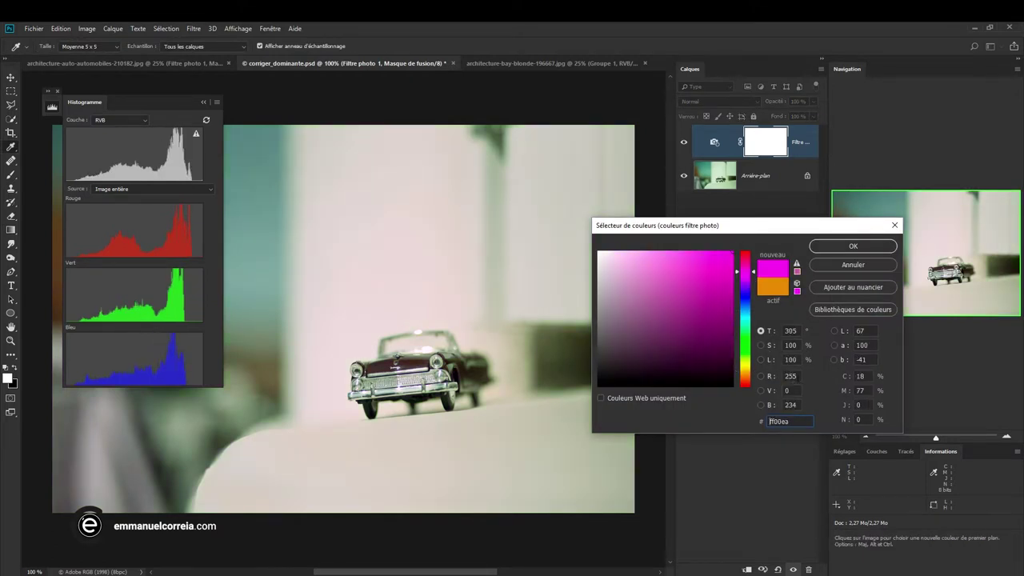
click(790, 405)
text(255)
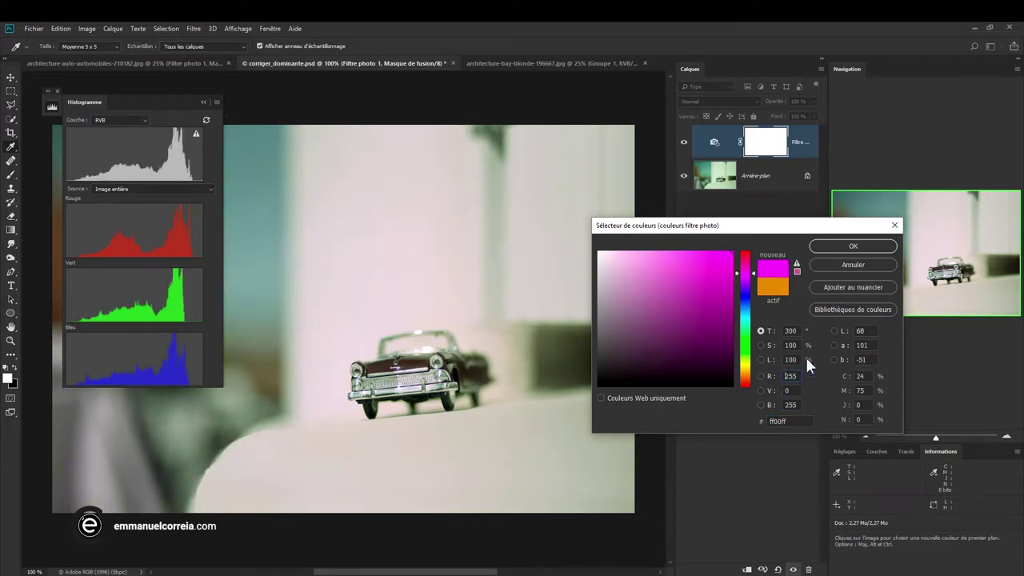
click(869, 249)
Step: Compare the magenta filter on and off and lower its density to 24%
key(g)
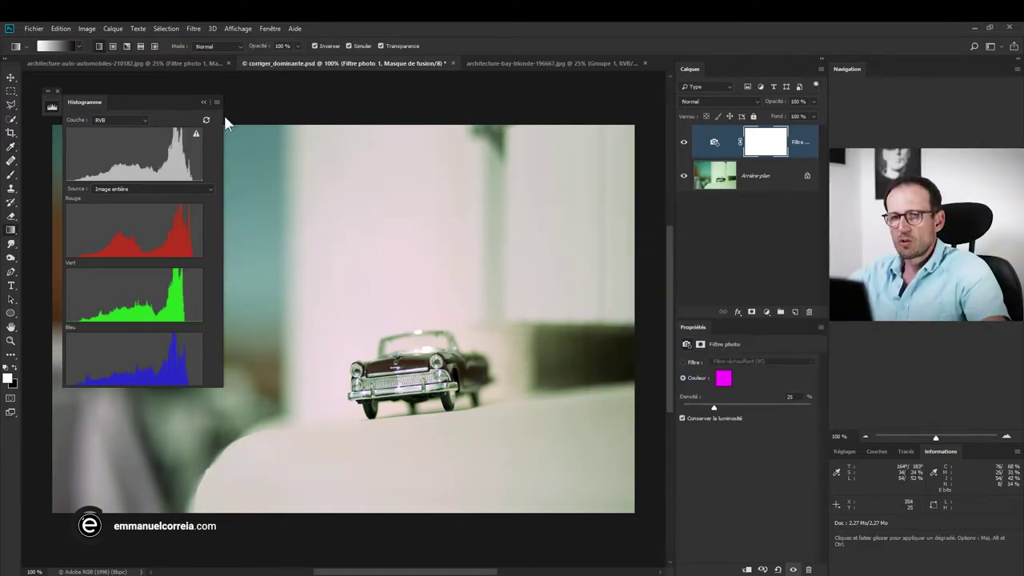
click(203, 102)
click(684, 144)
click(685, 143)
click(684, 143)
click(684, 143)
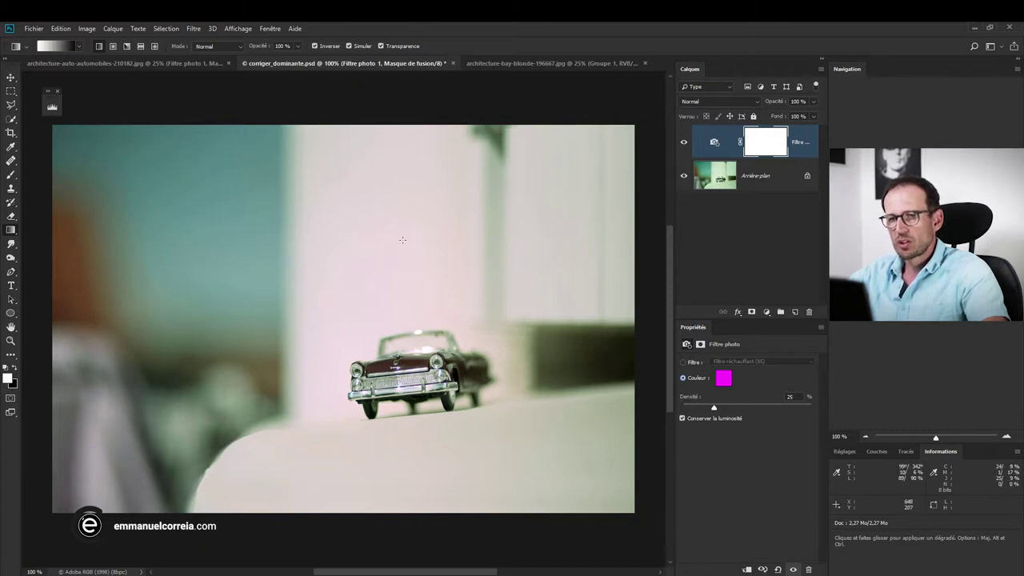
drag(714, 408, 713, 408)
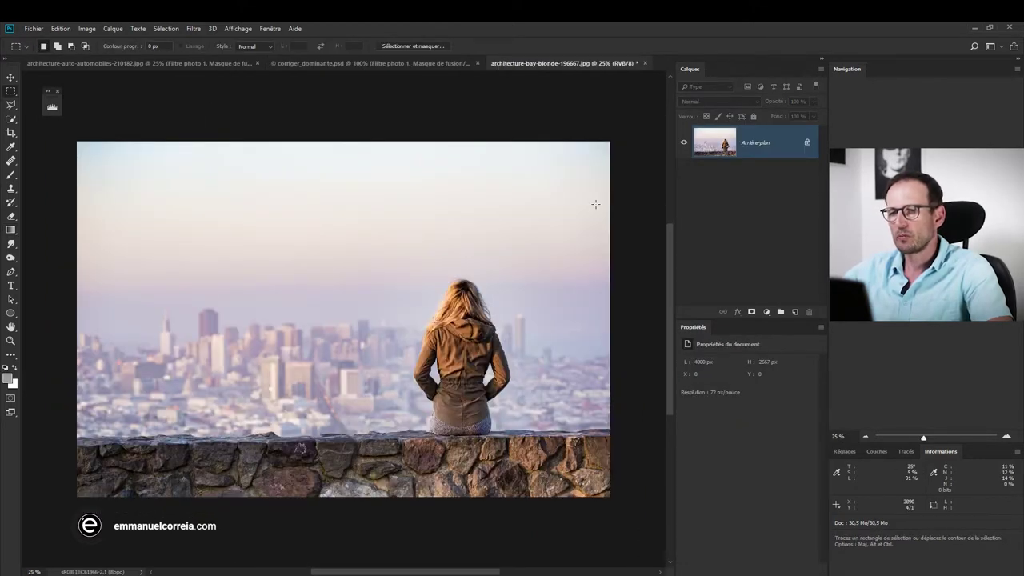
Step: Add a Balance des couleurs layer on Tons moyens with values at 0, and show its histogram
click(767, 312)
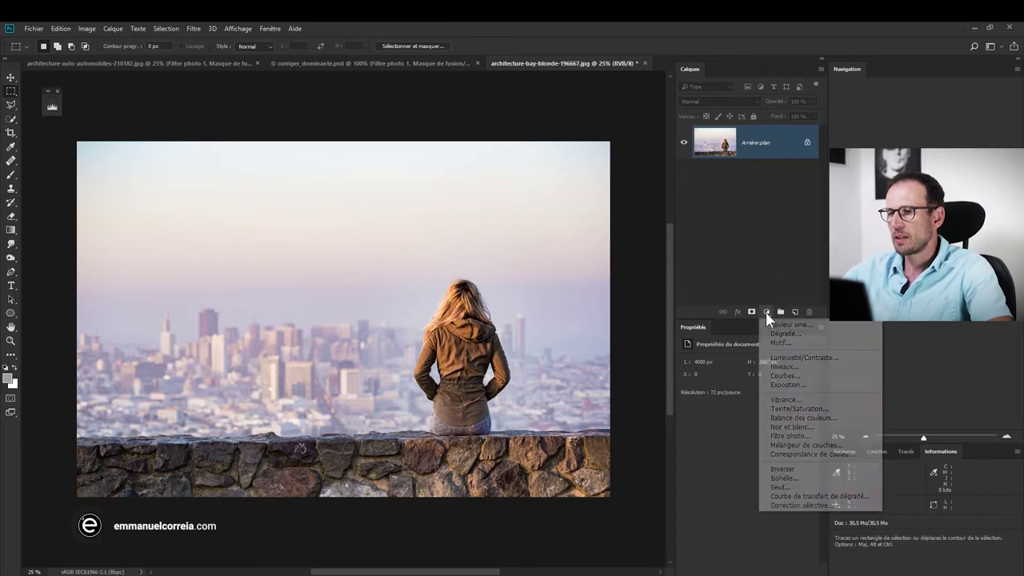
click(800, 418)
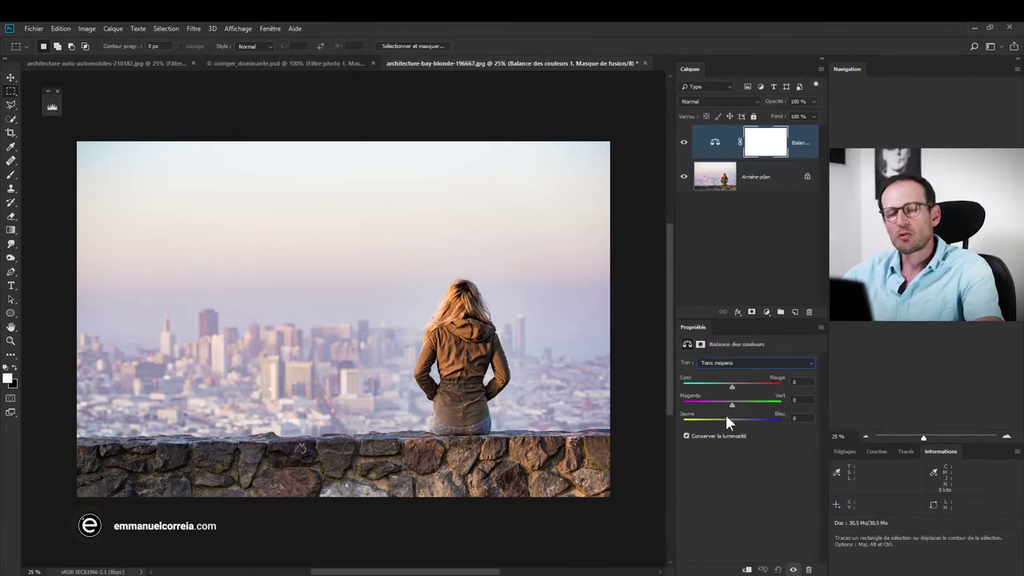
click(734, 364)
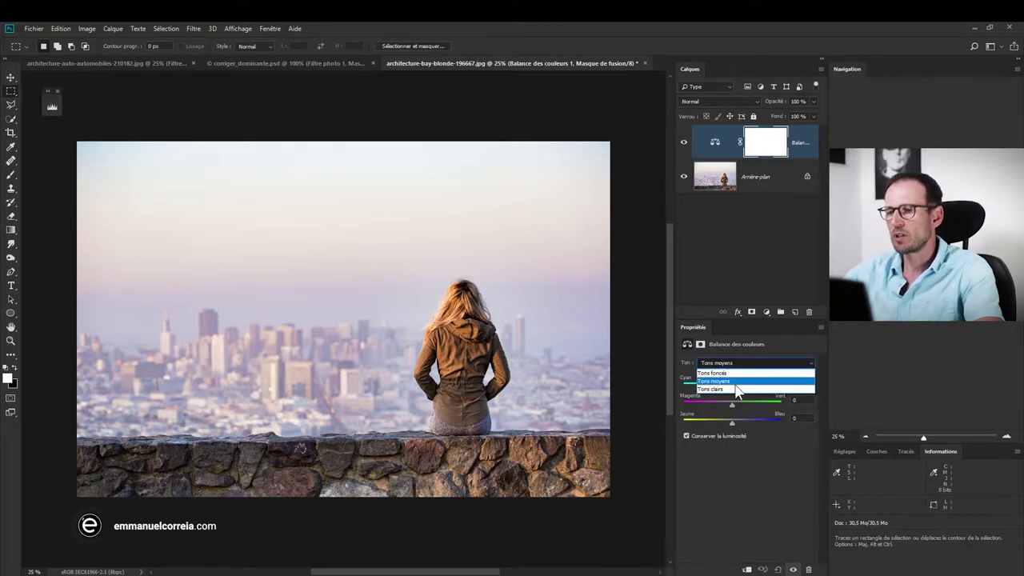
click(736, 382)
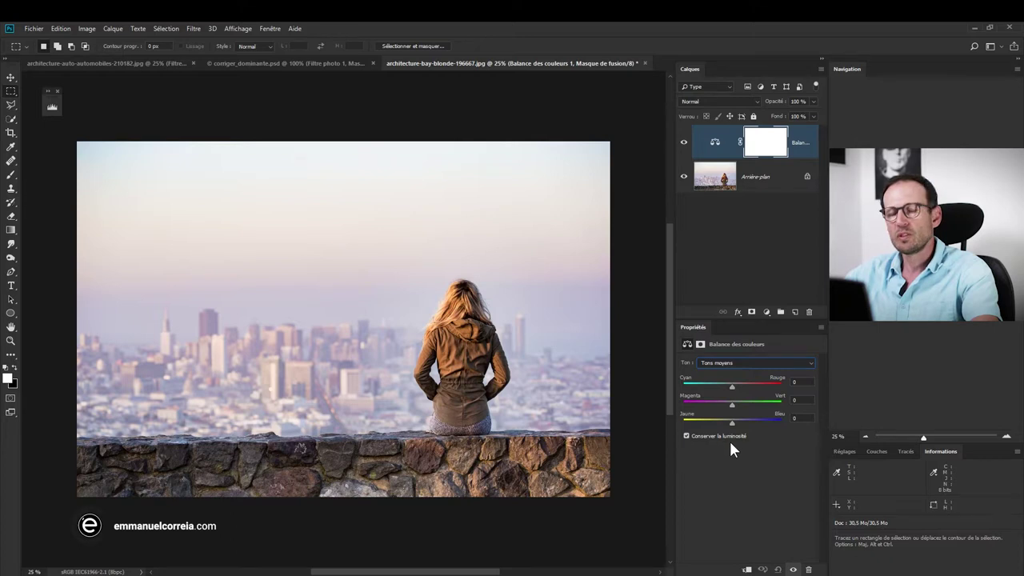
click(52, 107)
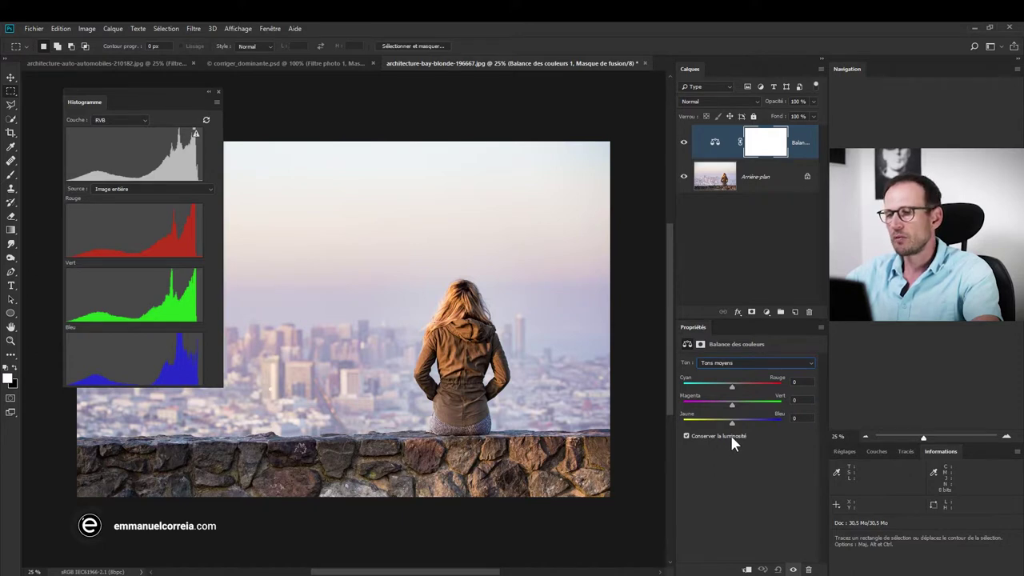
Step: Set Tons foncés Jaune/Bleu to +100 and leave Conserver la luminosité unchecked
click(723, 364)
click(715, 367)
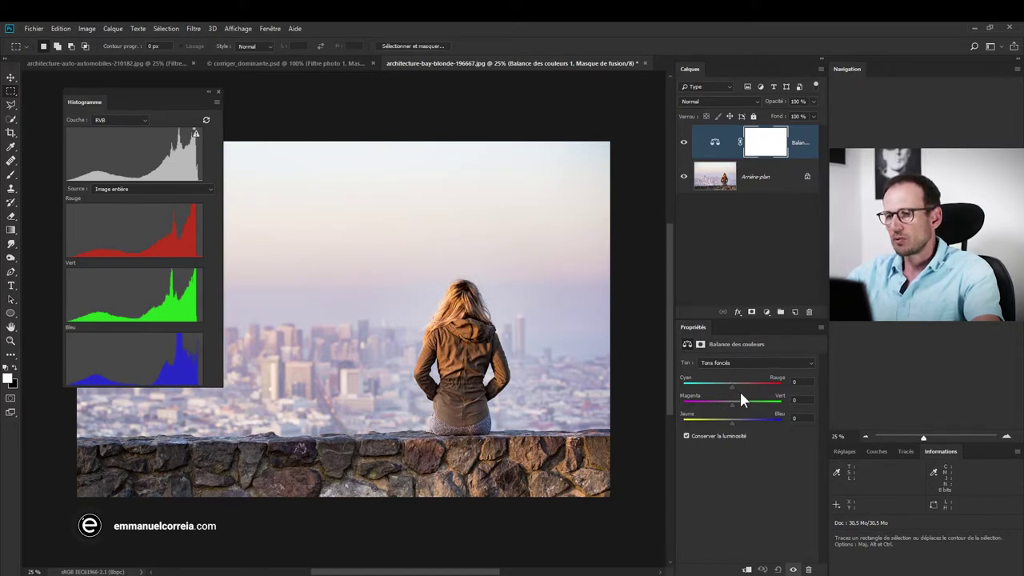
drag(734, 423, 780, 424)
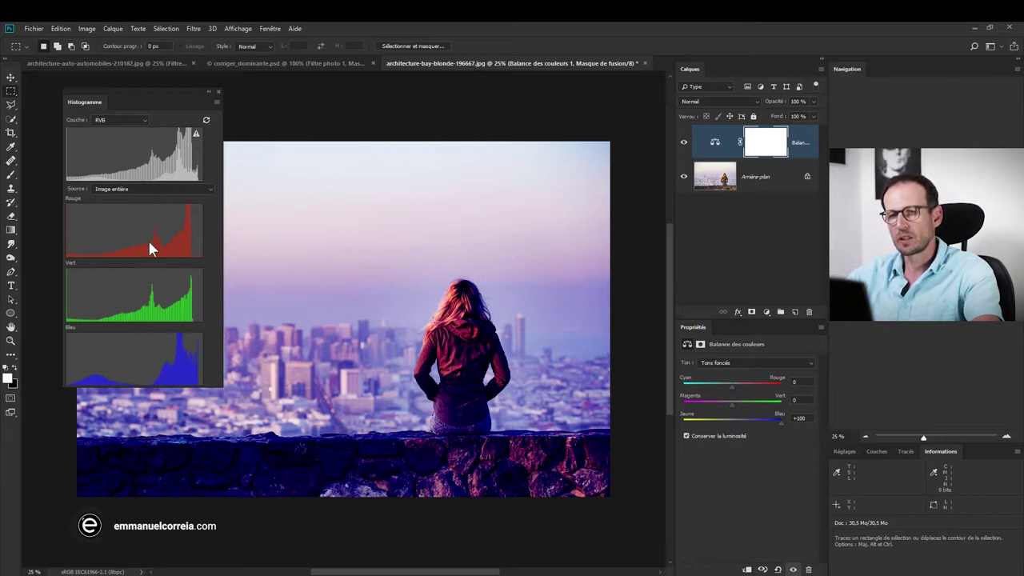
click(687, 437)
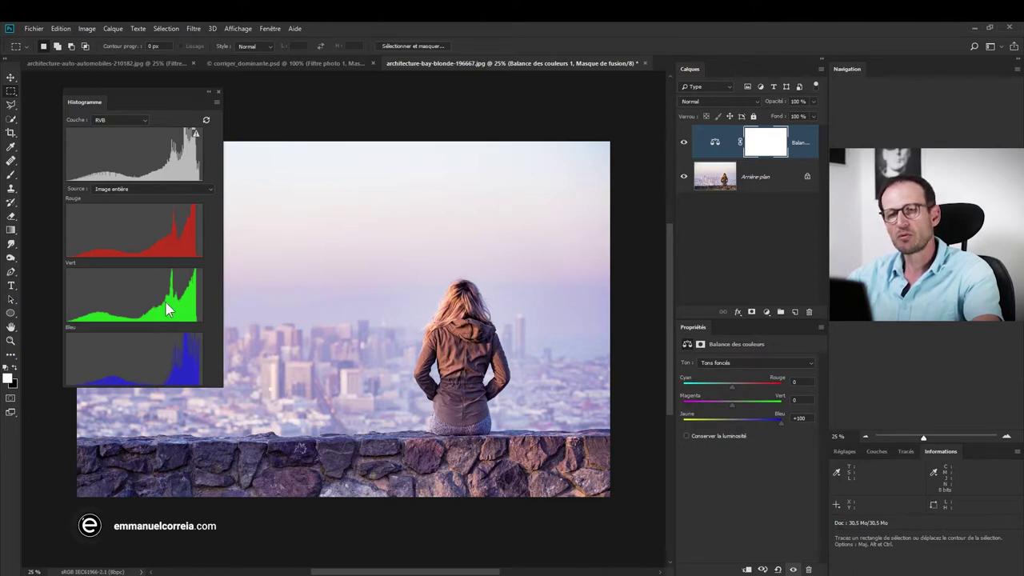
click(686, 436)
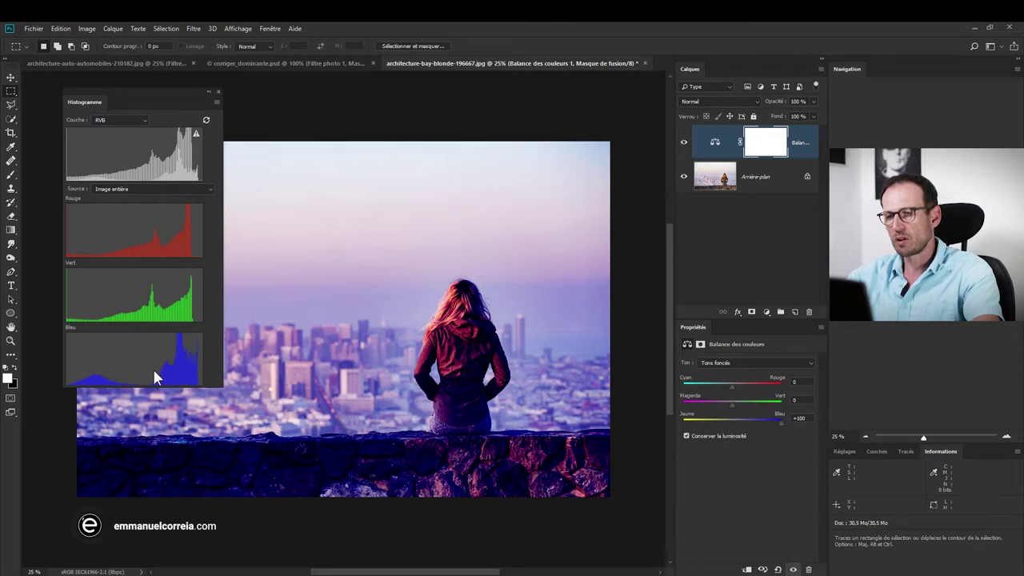
click(686, 436)
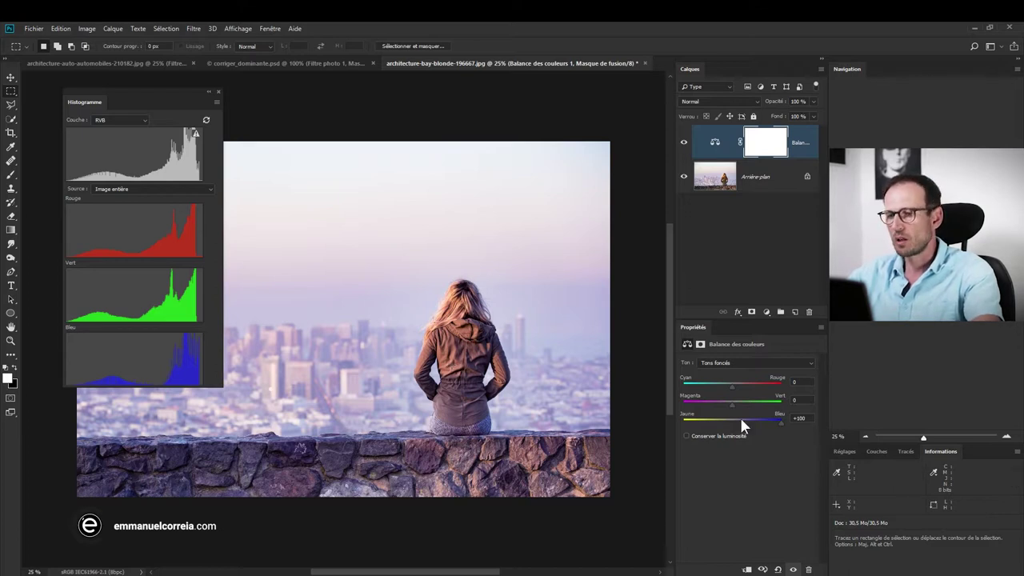
Step: Turn on Conserver la luminosité, reduce shadow blue, and set midtones Magenta/Vert to -39
click(686, 436)
drag(784, 424, 751, 424)
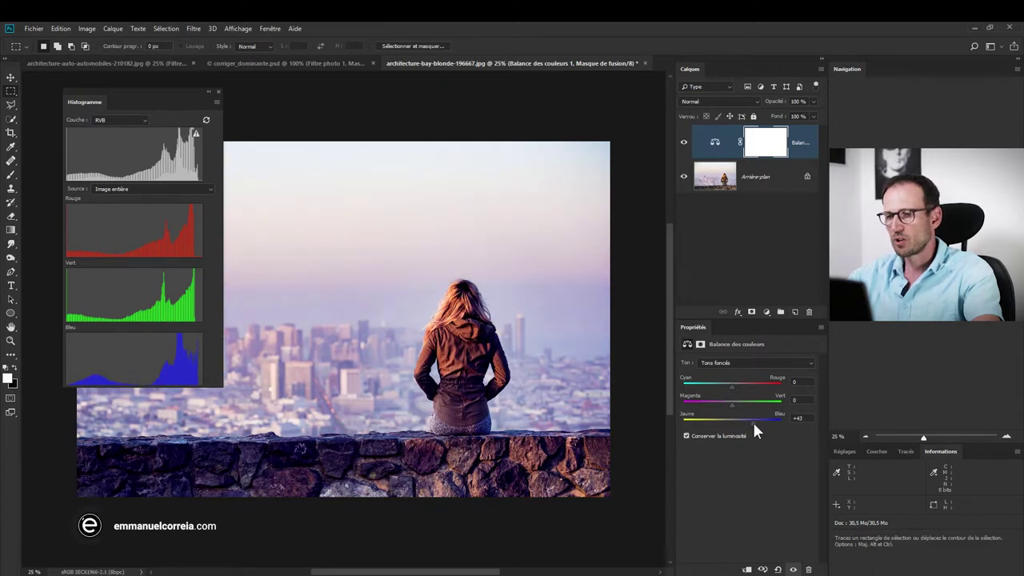
click(718, 361)
click(722, 383)
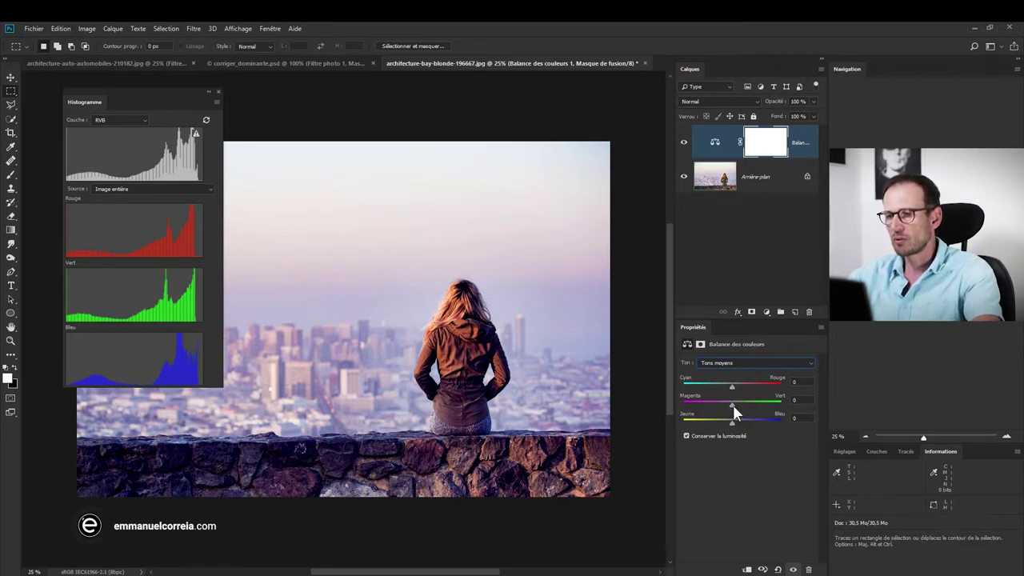
drag(730, 401, 724, 404)
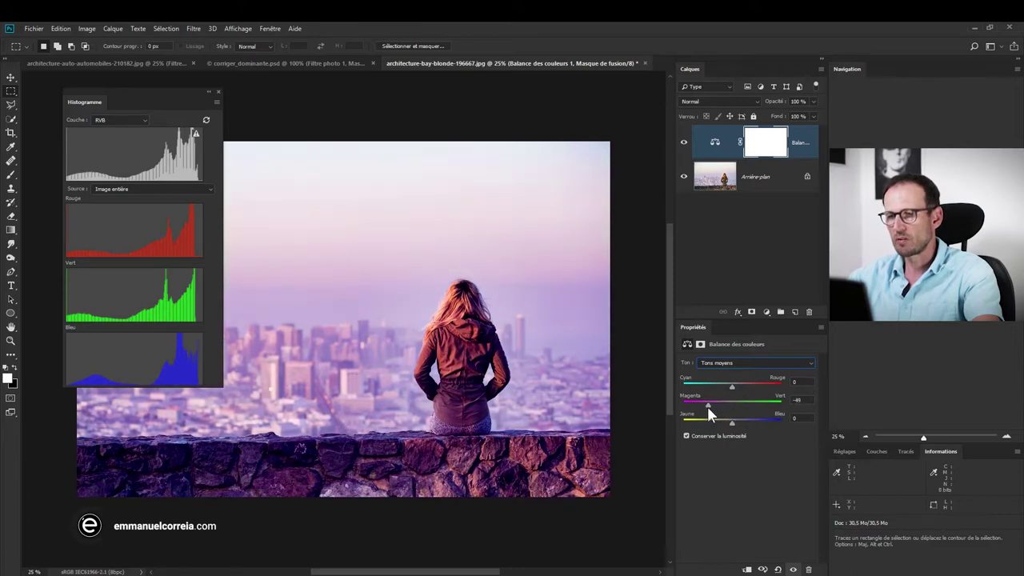
drag(708, 407, 713, 405)
Step: Set the Color Balance highlights Yellow–Blue slider to -29, refreshing the histogram to check
click(737, 363)
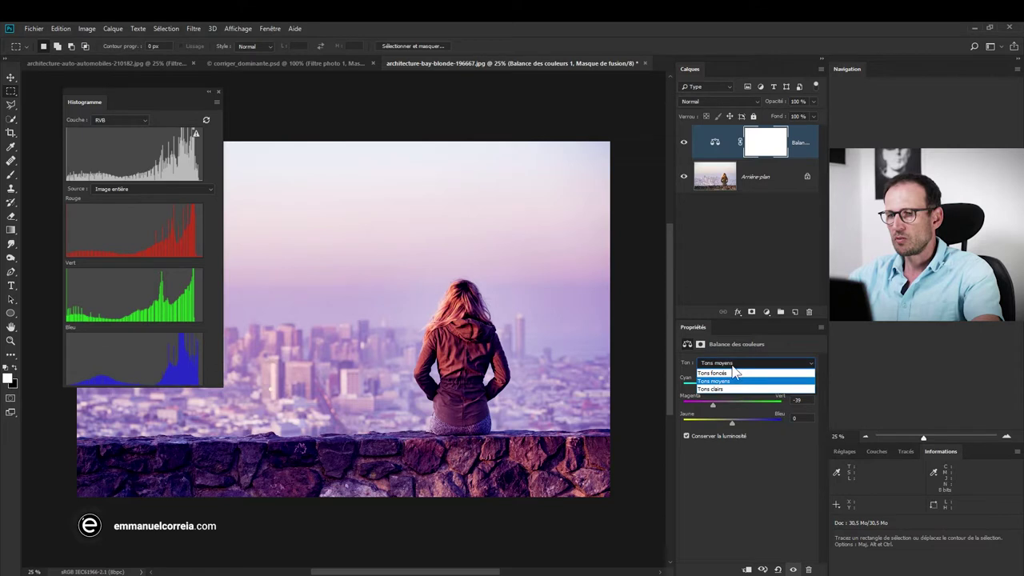
click(717, 390)
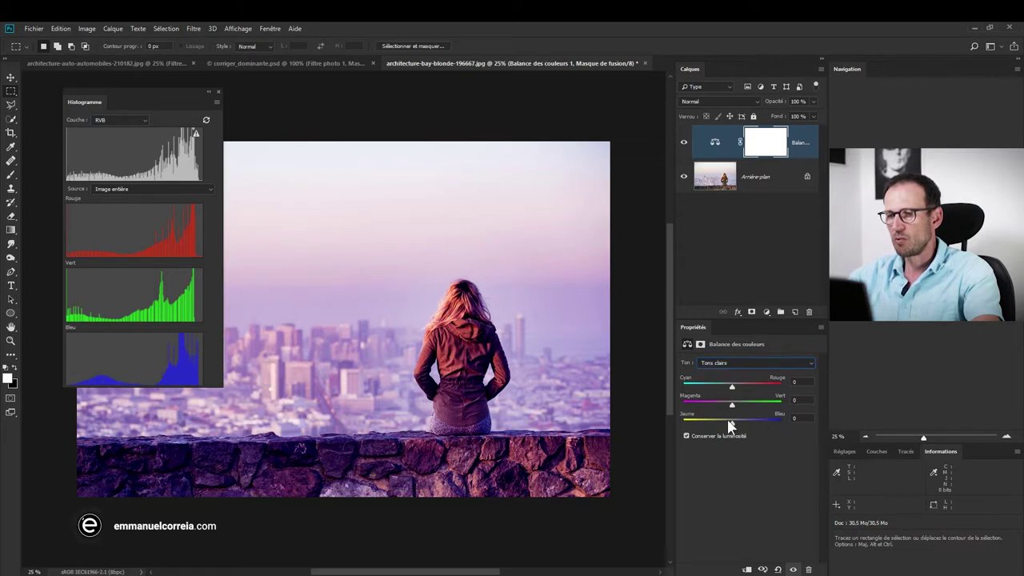
drag(730, 425, 685, 427)
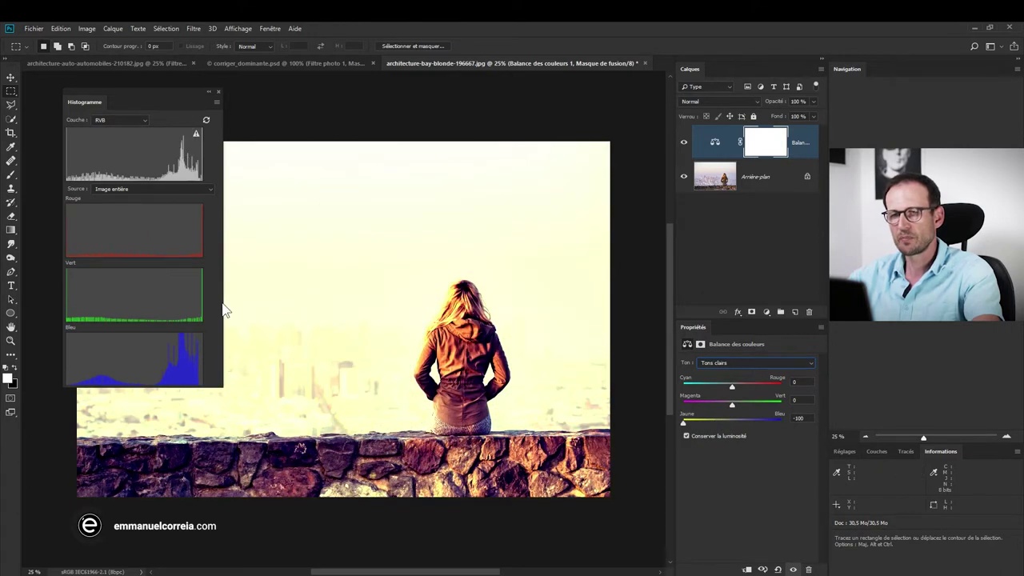
drag(686, 426, 717, 424)
click(195, 135)
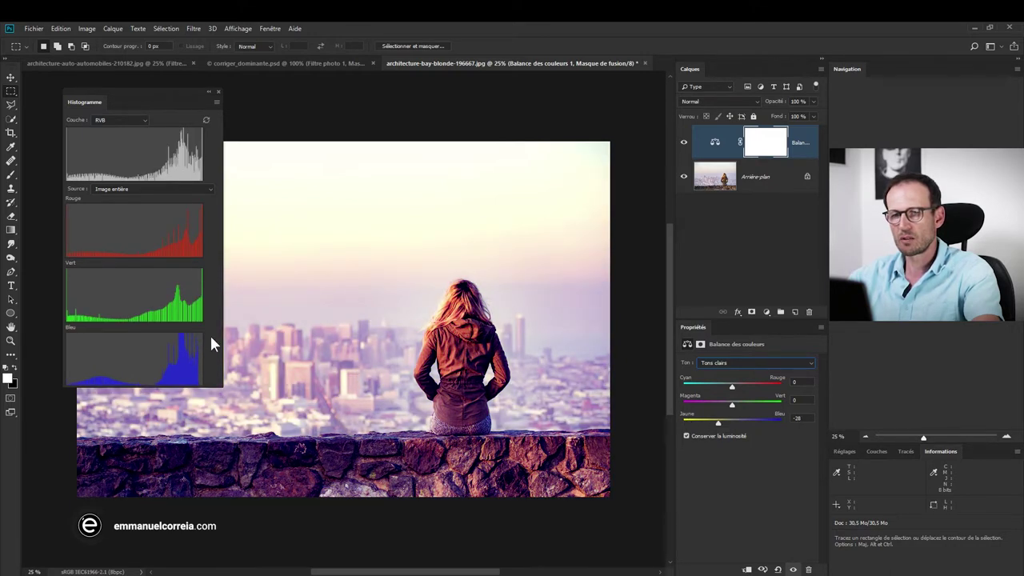
drag(717, 422, 718, 428)
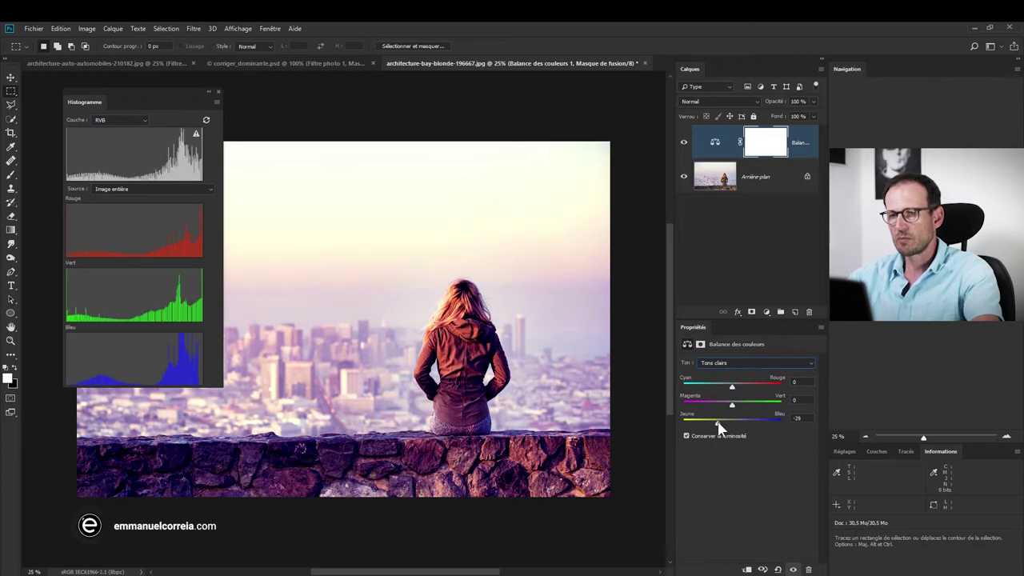
Step: Compare the Color Balance layer on and off, then lower its opacity to 85%
click(209, 93)
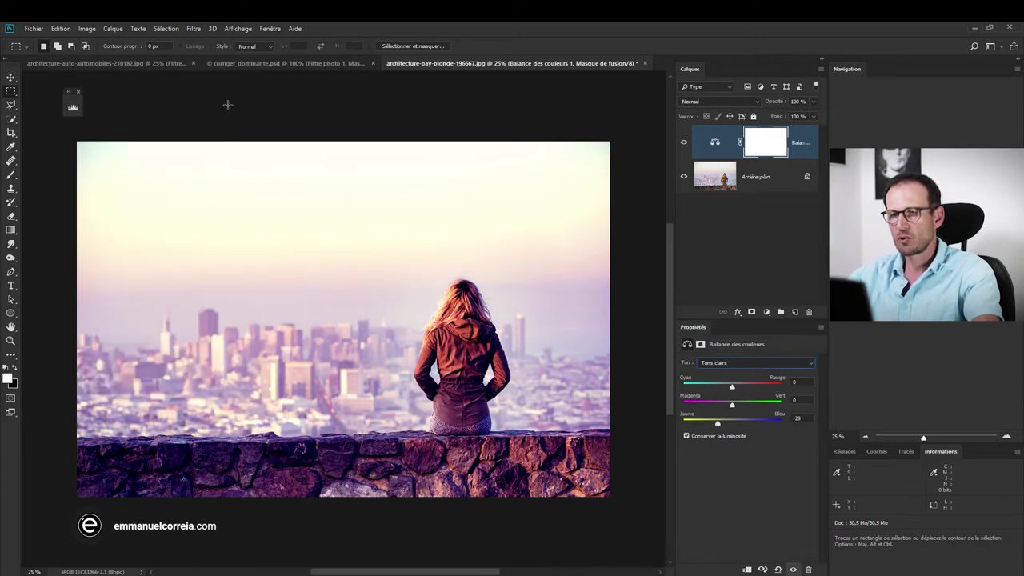
click(684, 144)
click(684, 144)
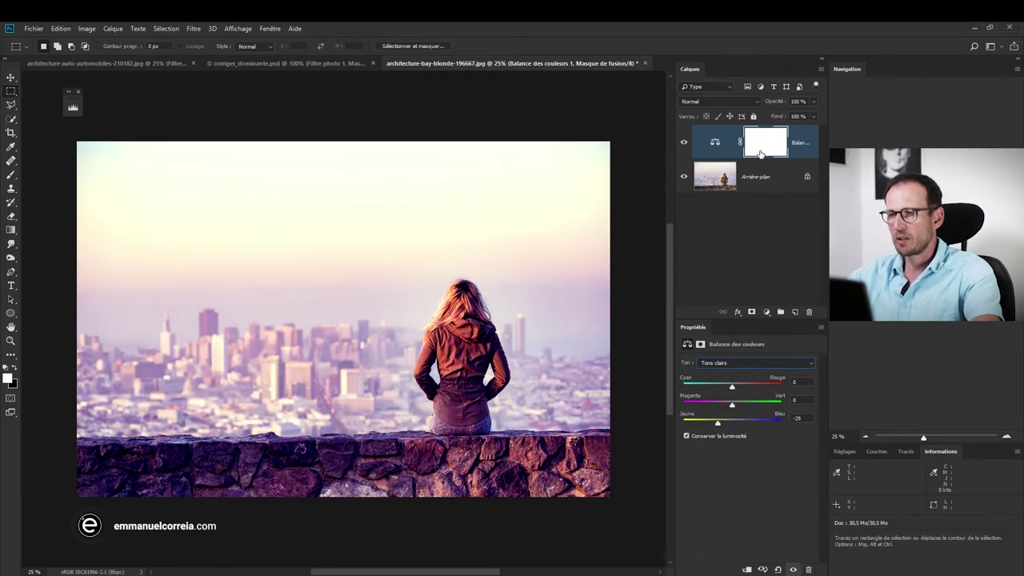
drag(777, 105, 770, 107)
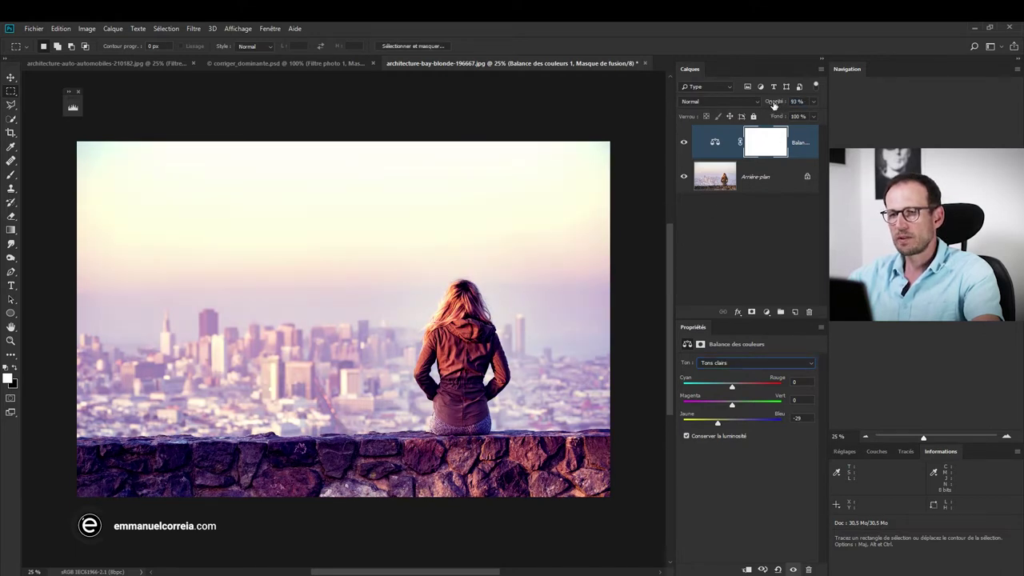
Step: Lower the Color Balance layer's opacity further, re-compare it, and collapse the histogram
click(73, 111)
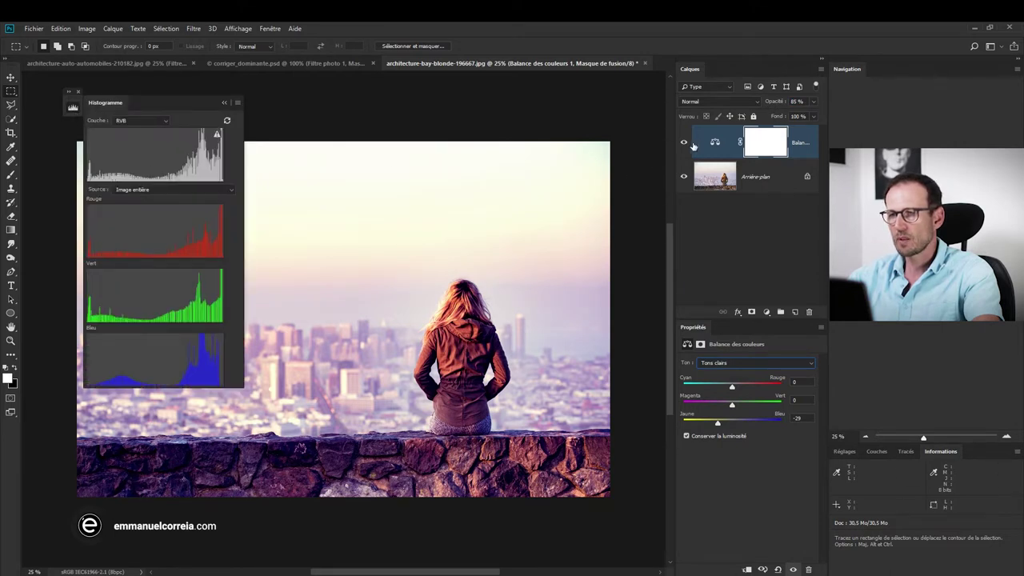
click(782, 141)
drag(777, 104, 770, 107)
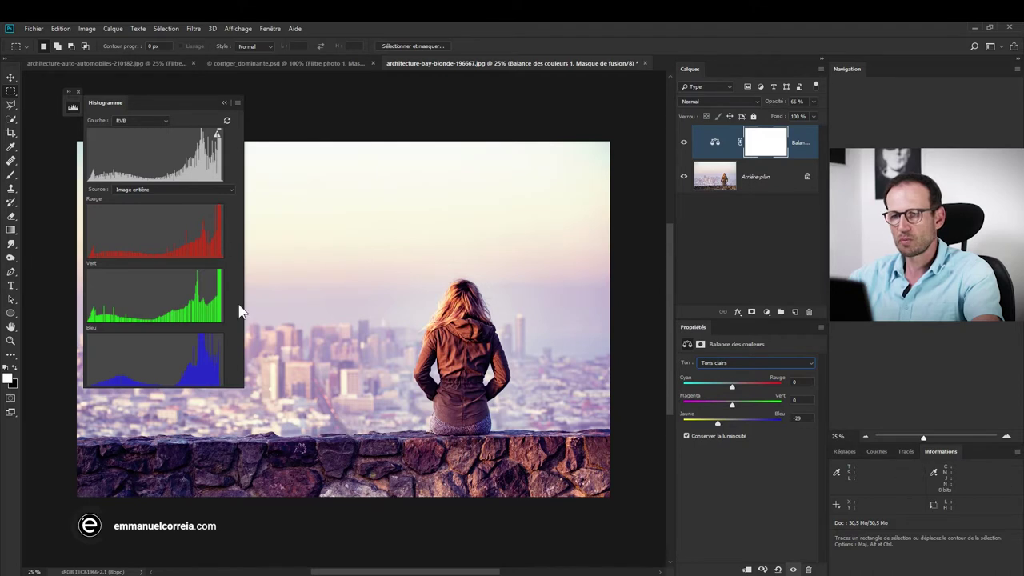
click(684, 142)
click(684, 143)
click(224, 103)
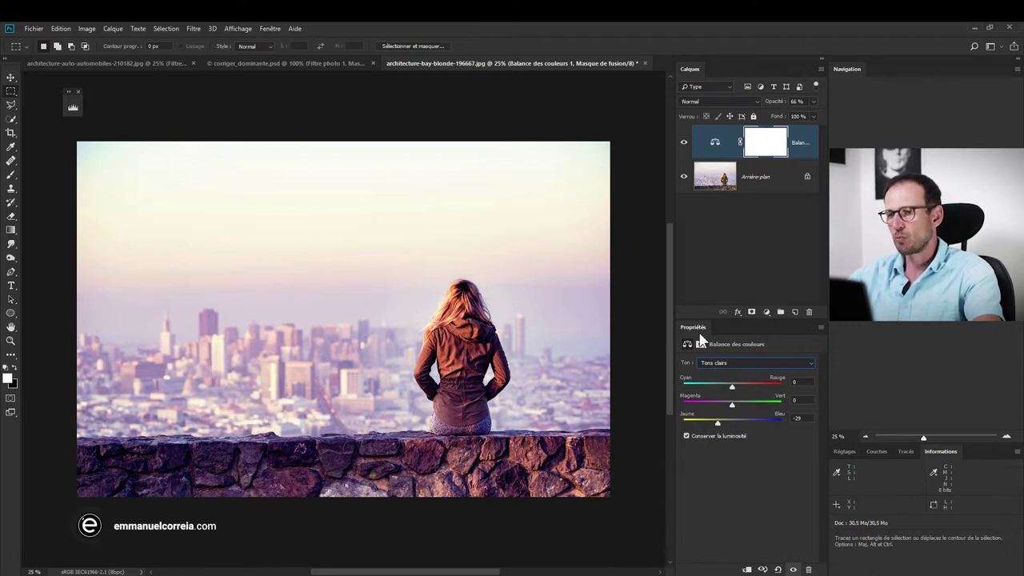
Step: Add a second Color Balance layer with the Shadows Yellow–Blue slider at +85
click(769, 313)
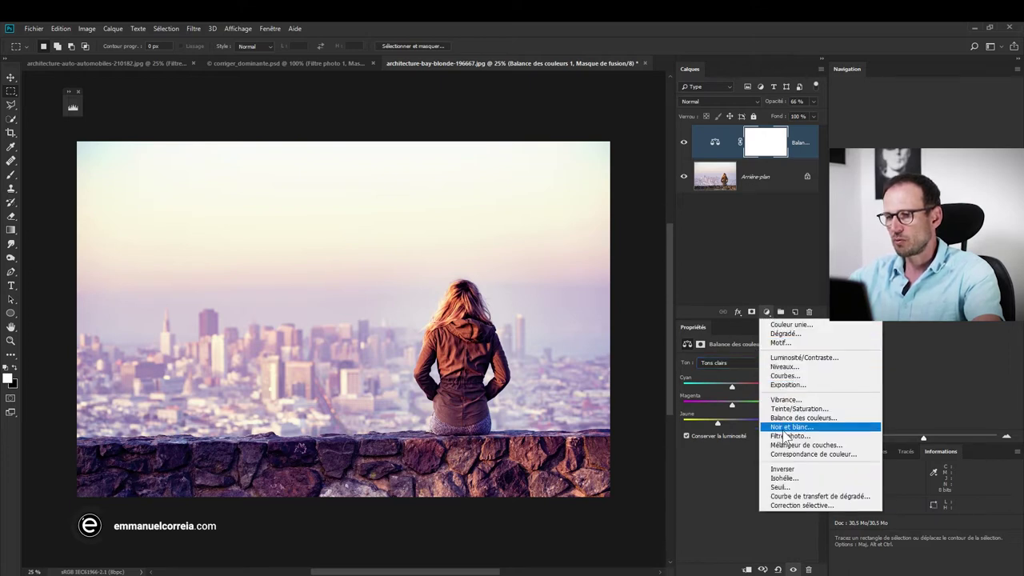
click(781, 418)
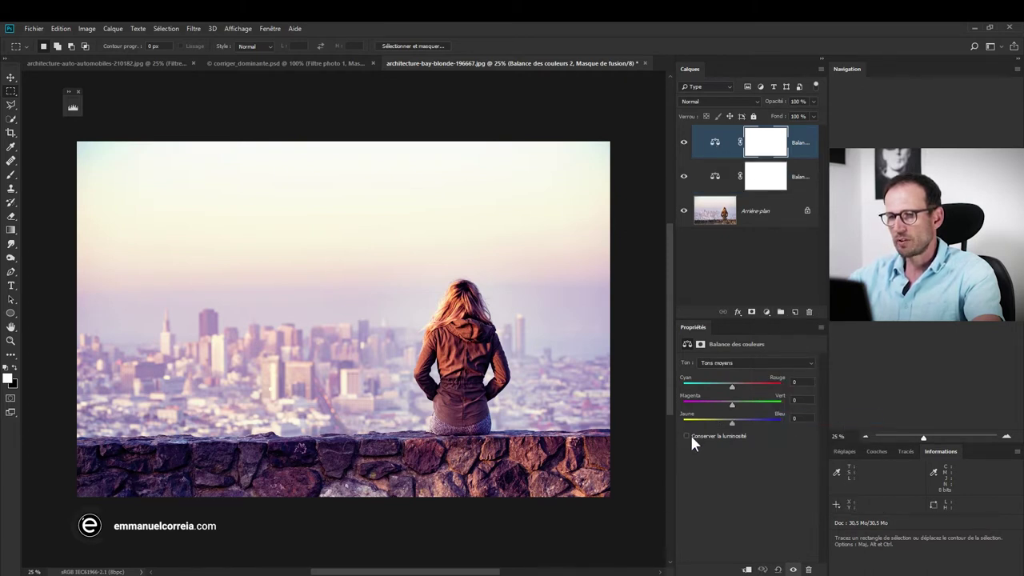
click(737, 363)
click(728, 371)
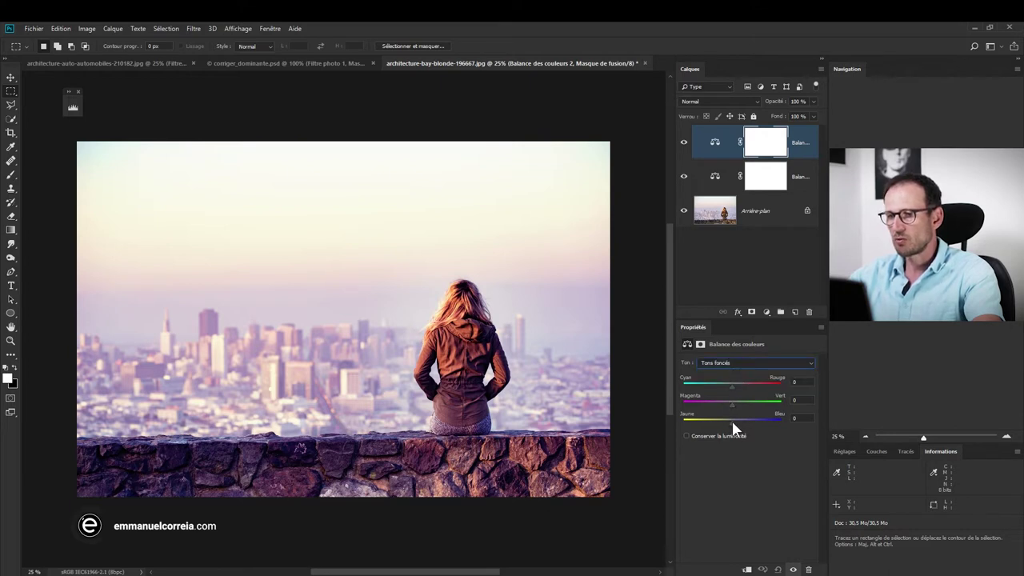
drag(735, 422, 748, 422)
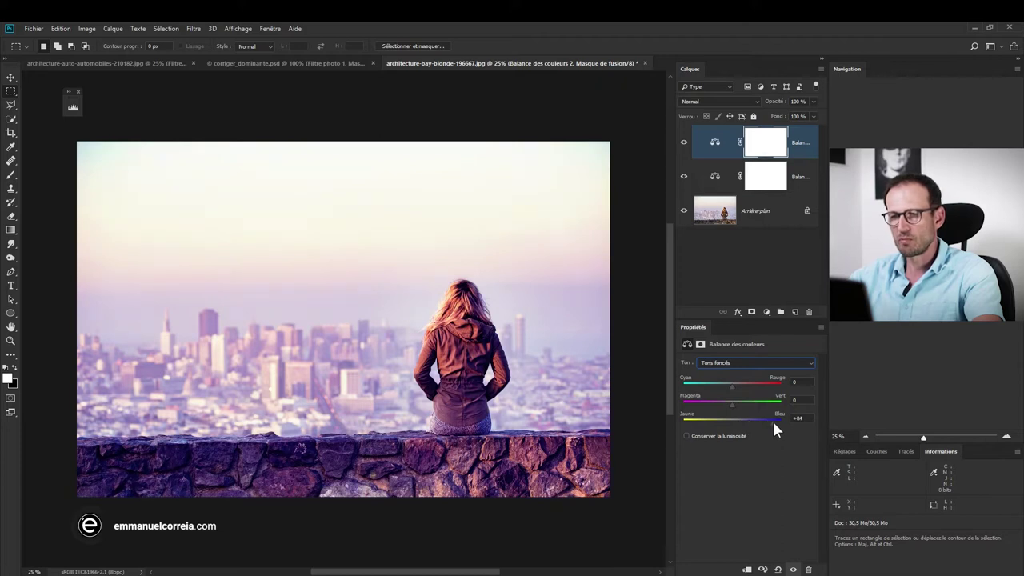
drag(779, 423, 773, 422)
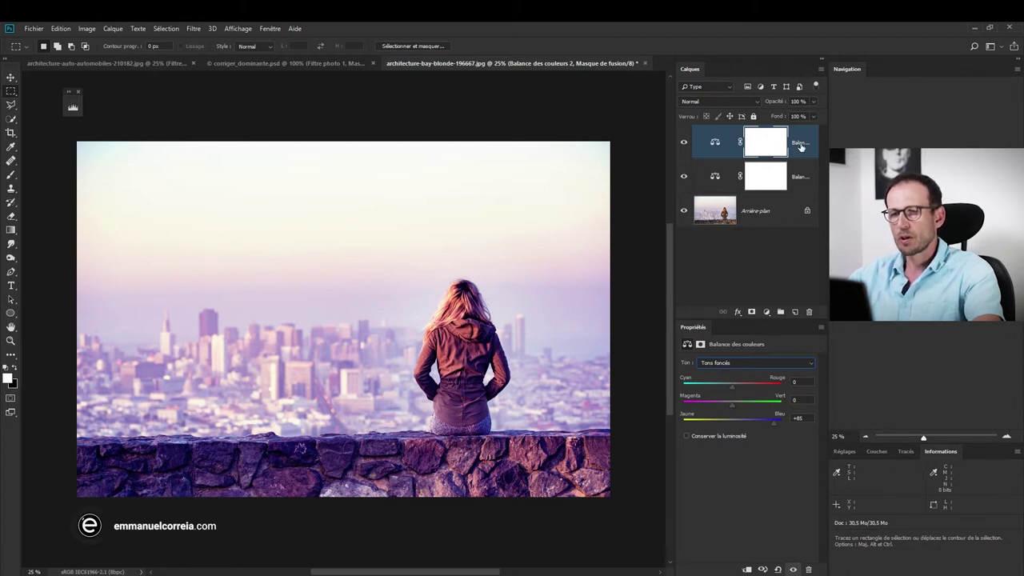
click(767, 313)
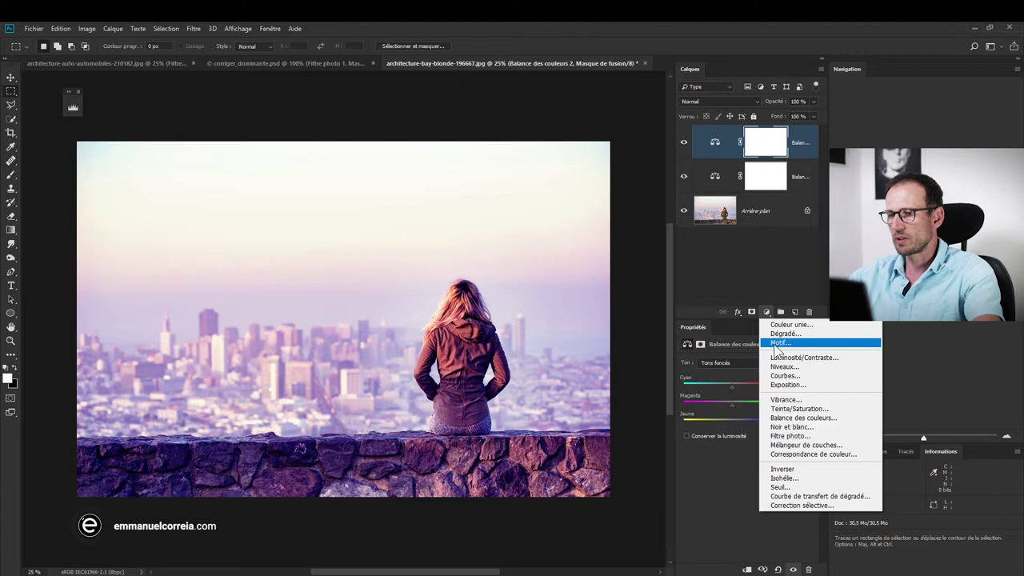
Step: Add a Curves layer and pull down the Green channel's top point for a magenta cast
click(783, 376)
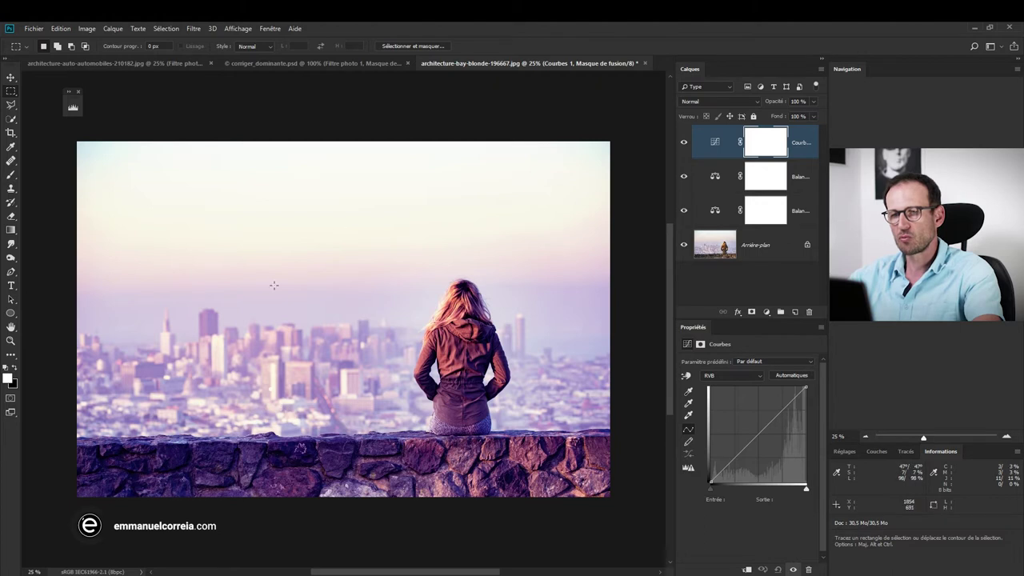
click(728, 377)
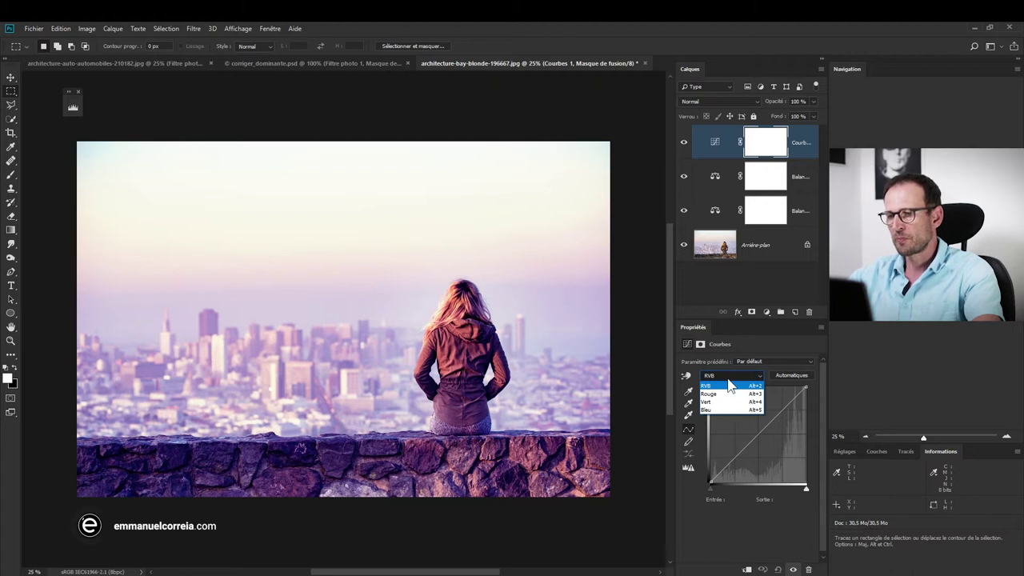
click(725, 402)
drag(806, 388, 818, 432)
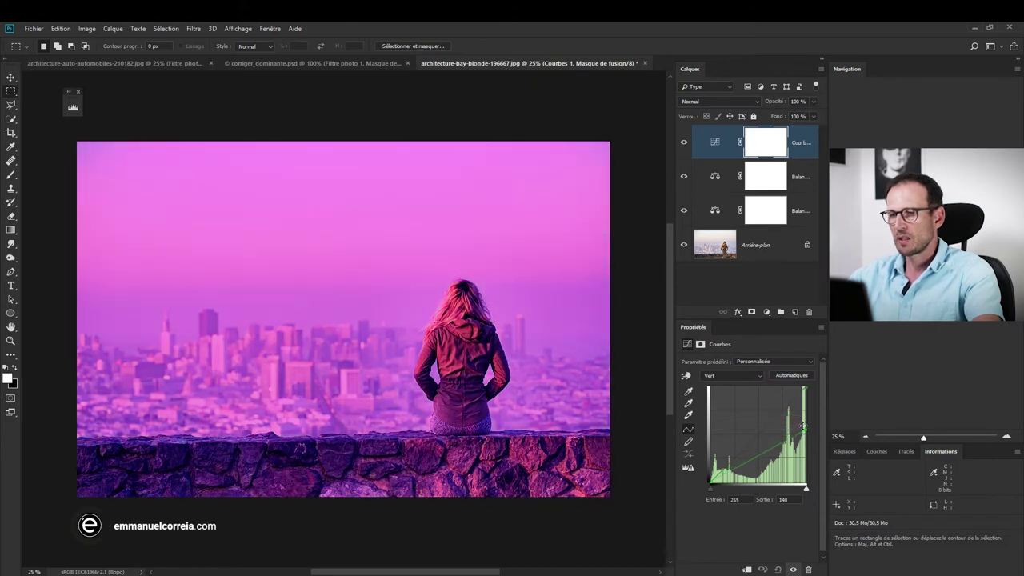
Step: Lower the RGB curve's top point to output 96 to darken the photo, then select the mask
click(730, 376)
click(731, 388)
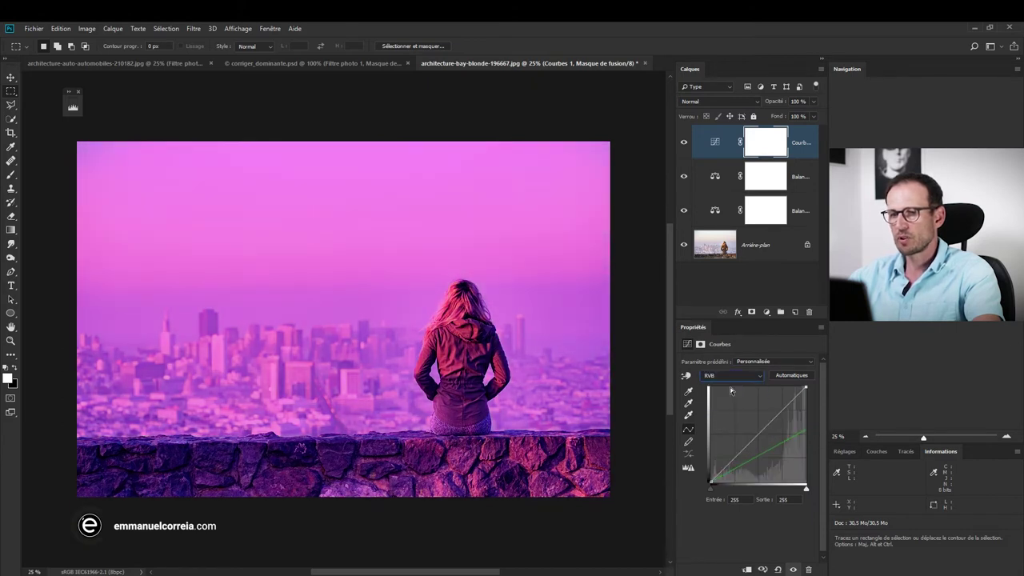
drag(806, 387, 822, 414)
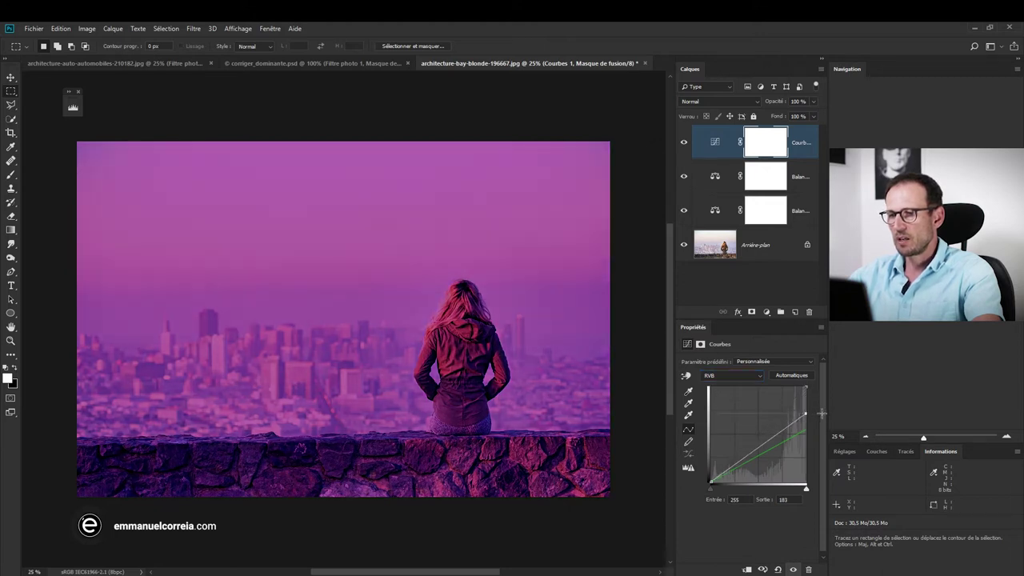
drag(822, 413, 837, 455)
click(778, 136)
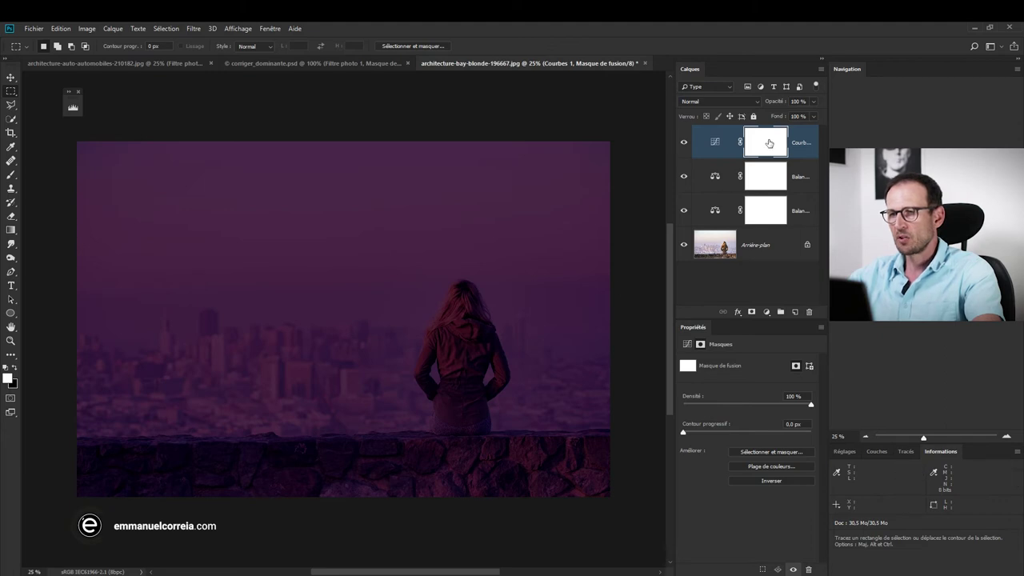
Step: Draw a non-reversed gradient on the Curves mask from the woman's head outward; set opacity 51%
click(10, 231)
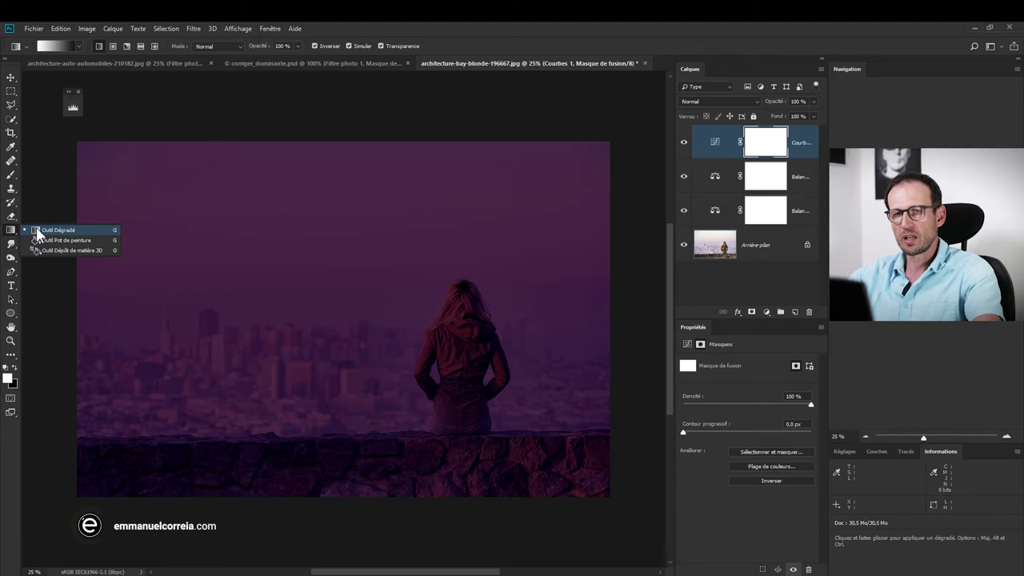
click(38, 231)
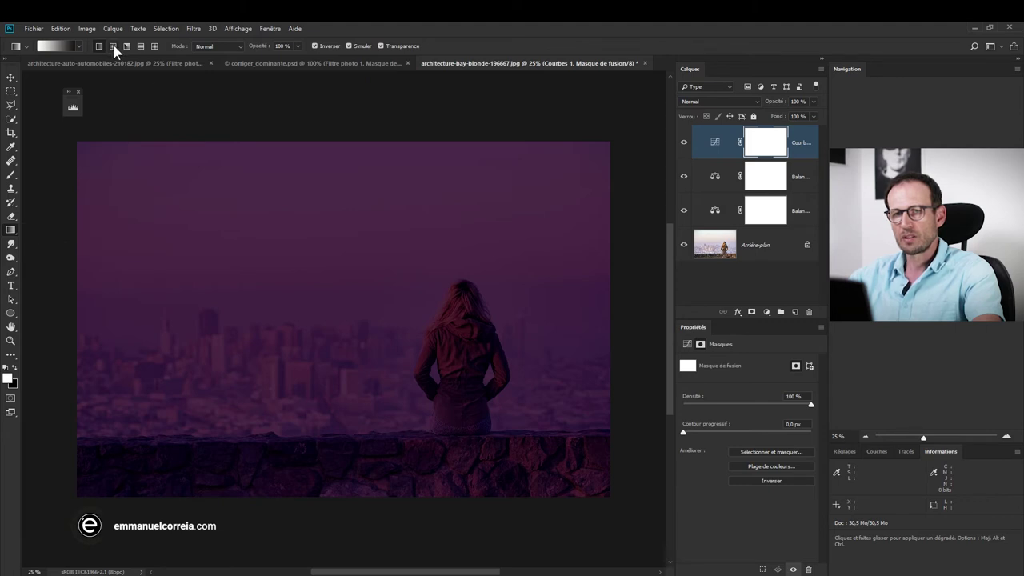
click(315, 45)
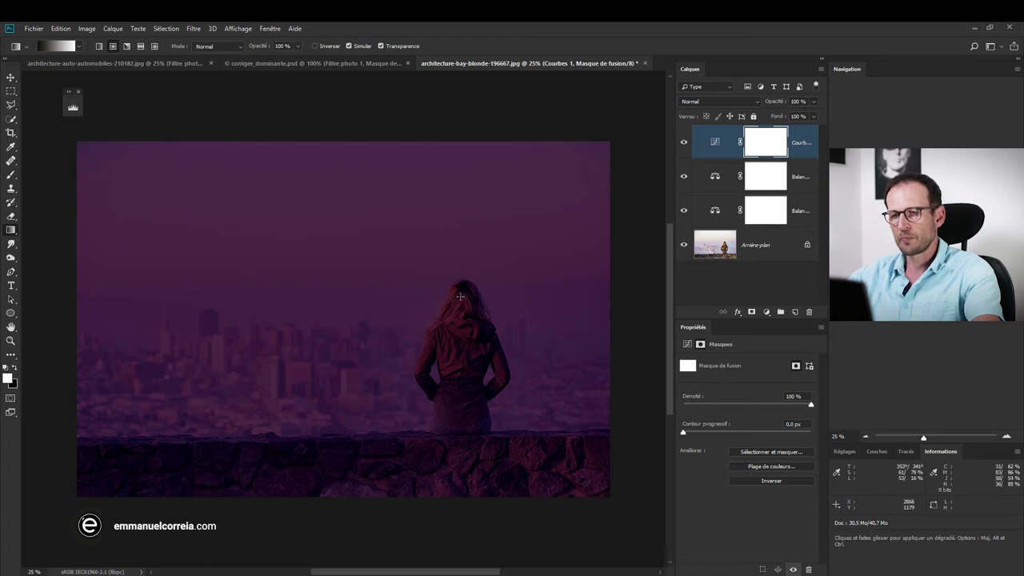
drag(461, 294, 127, 525)
drag(444, 308, 74, 493)
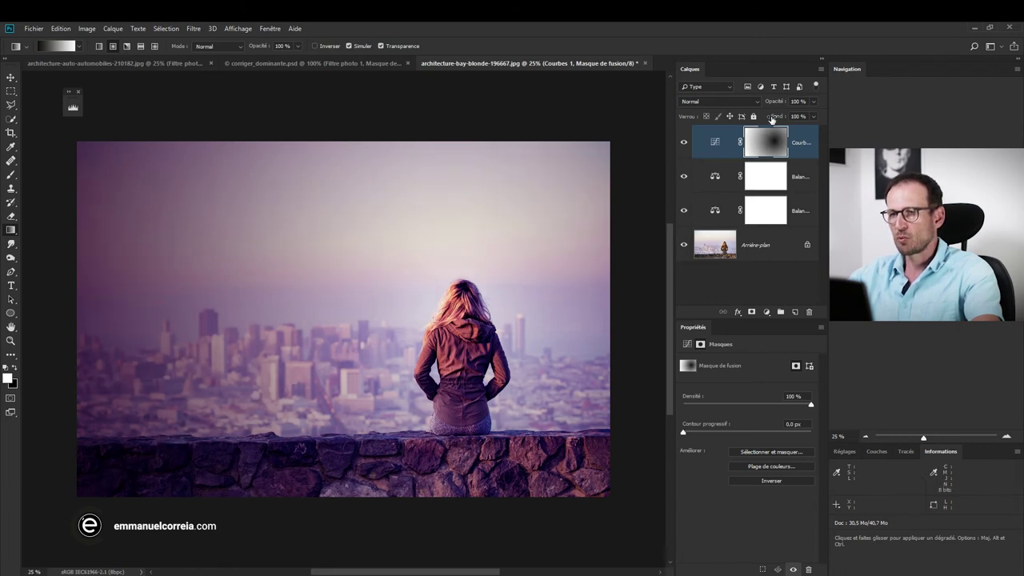
mouse_move(768, 108)
mouse_down()
mouse_move(774, 117)
mouse_move(766, 103)
mouse_up()
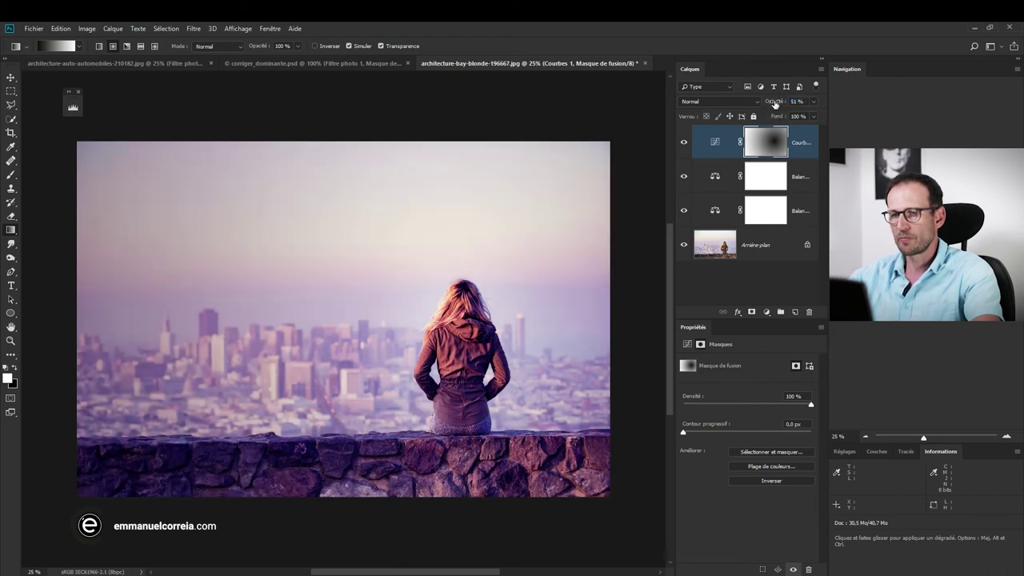
Step: Group the three adjustment layers with Ctrl+G and name the group 'Corrections couleurs'
shift+click(808, 211)
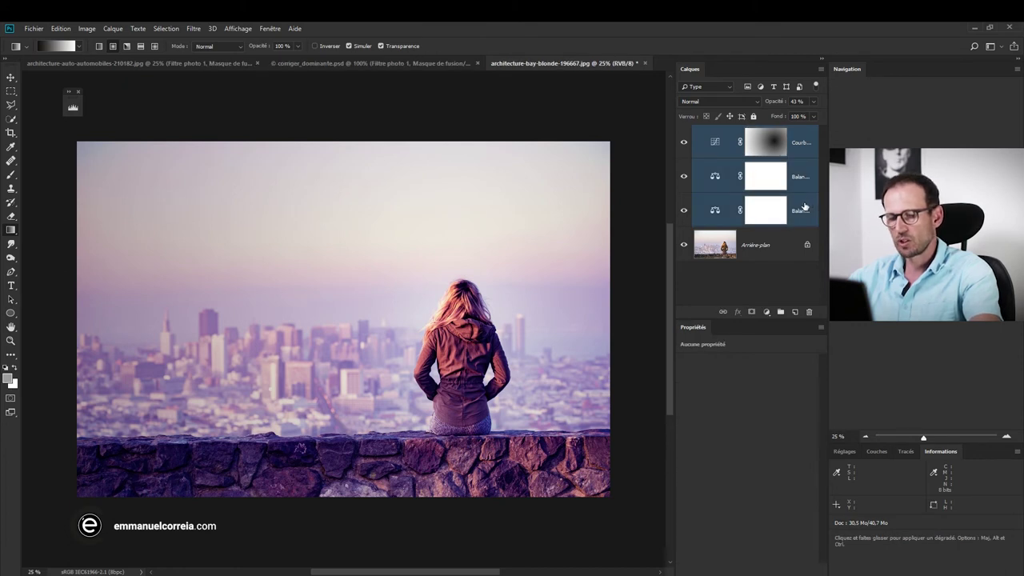
key(ctrl+g)
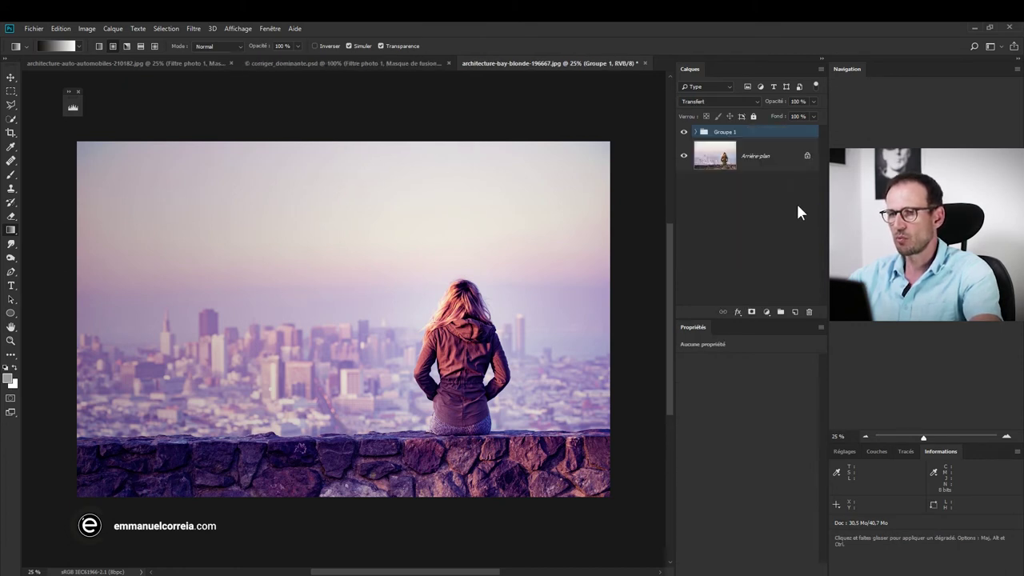
double_click(726, 132)
text(Corrections couleur)
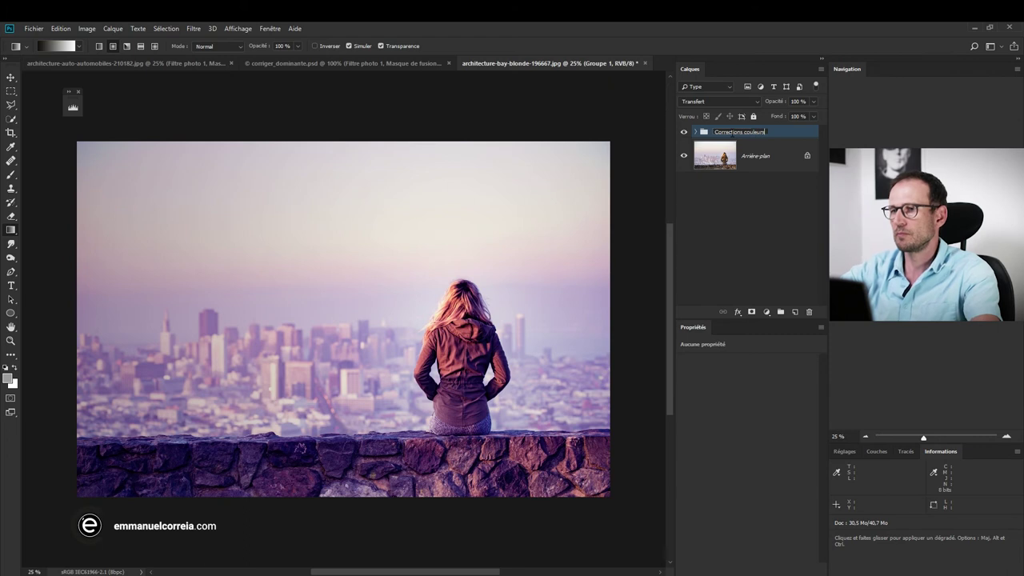
text(s)
key(Return)
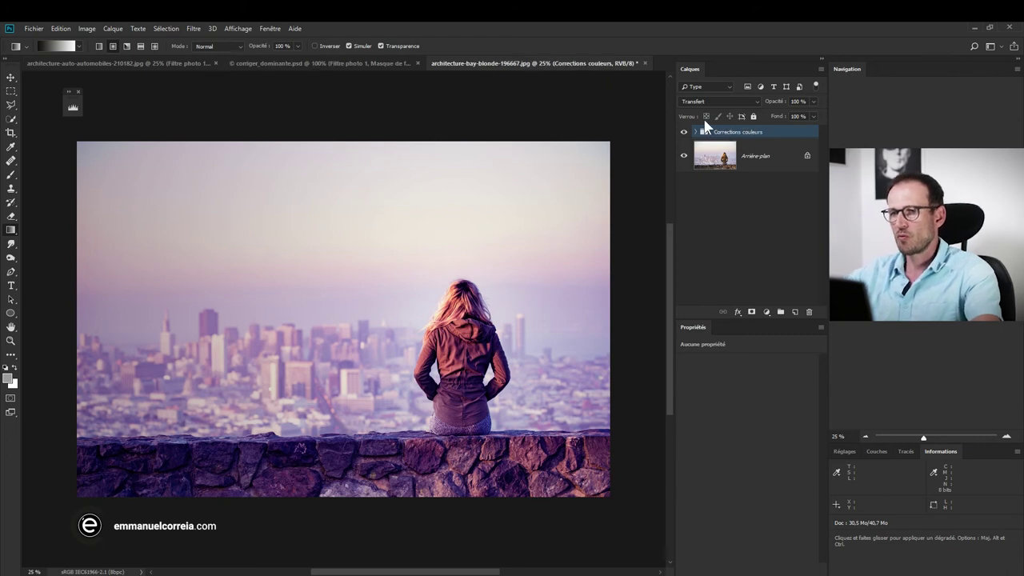
Step: Toggle the Corrections couleurs group's visibility repeatedly to compare before and after
click(683, 132)
click(683, 132)
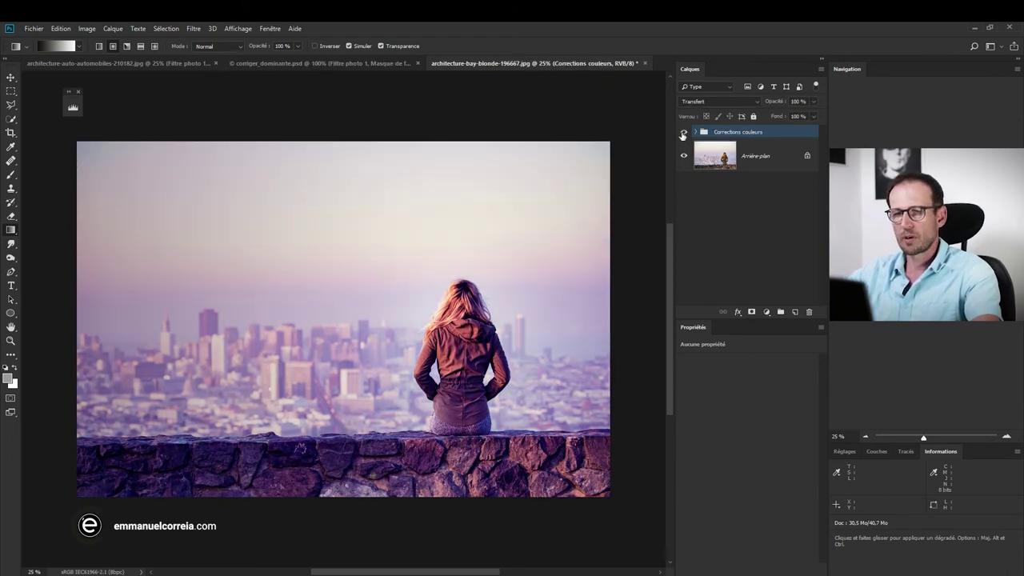
click(684, 132)
click(683, 132)
click(684, 132)
click(684, 132)
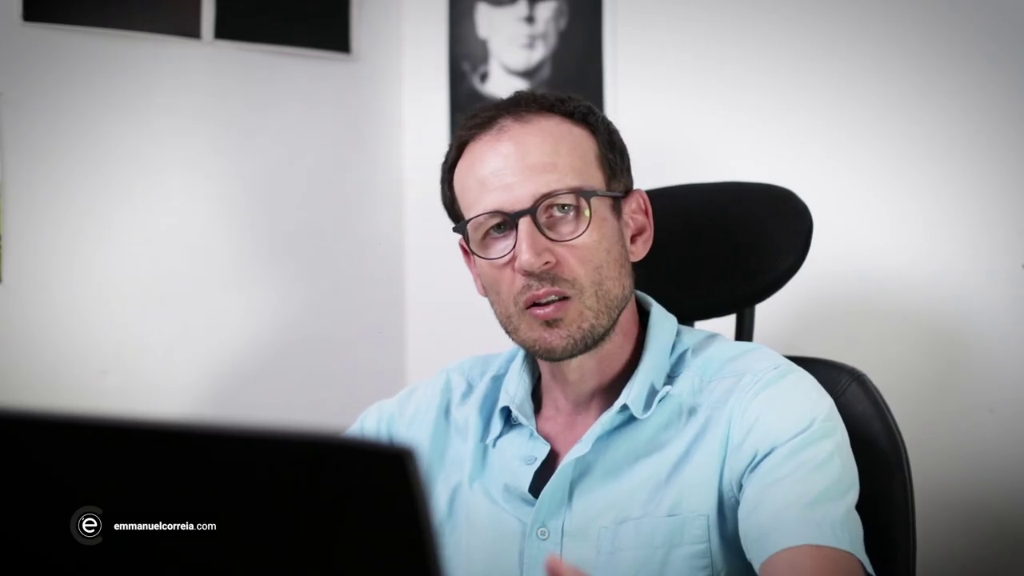